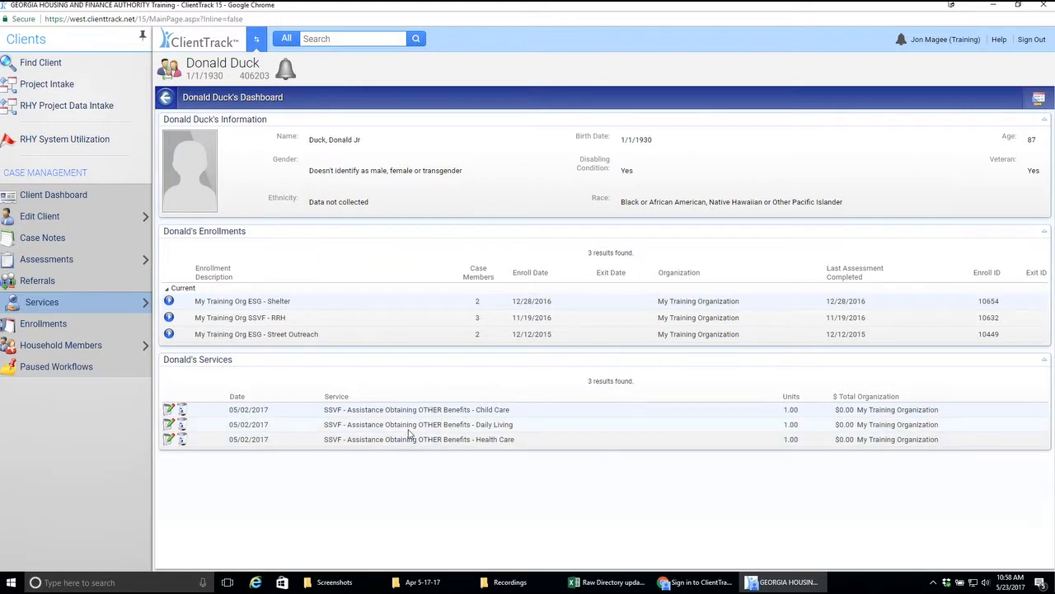
Step: Start a new service record for the client under the 11/19/2016 - My Training Org SSVF - RRH enrollment
{"action": "left_click", "coordinate": [39, 303]}
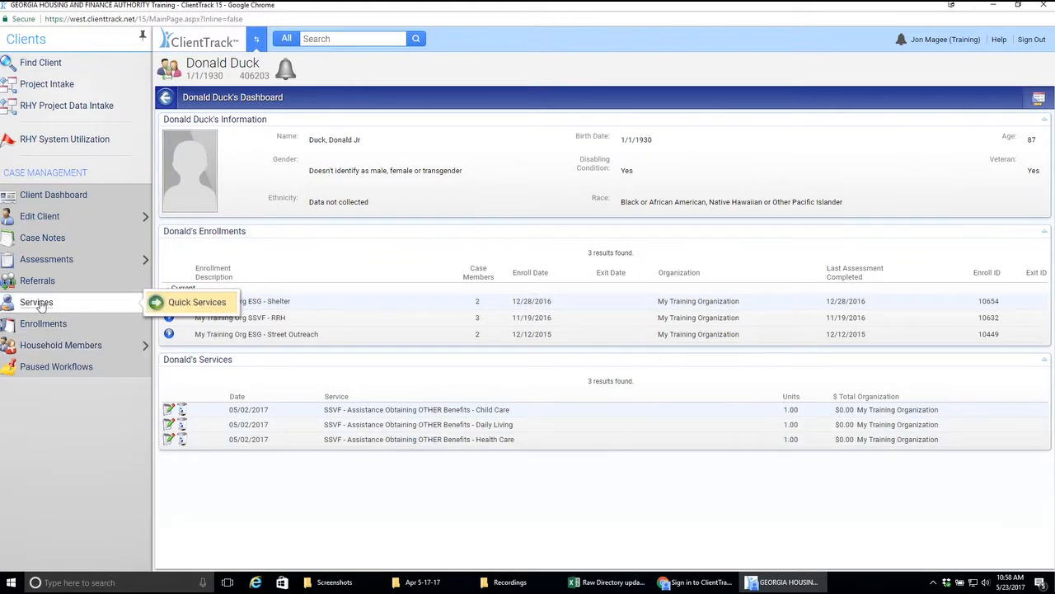
{"action": "left_click", "coordinate": [40, 303]}
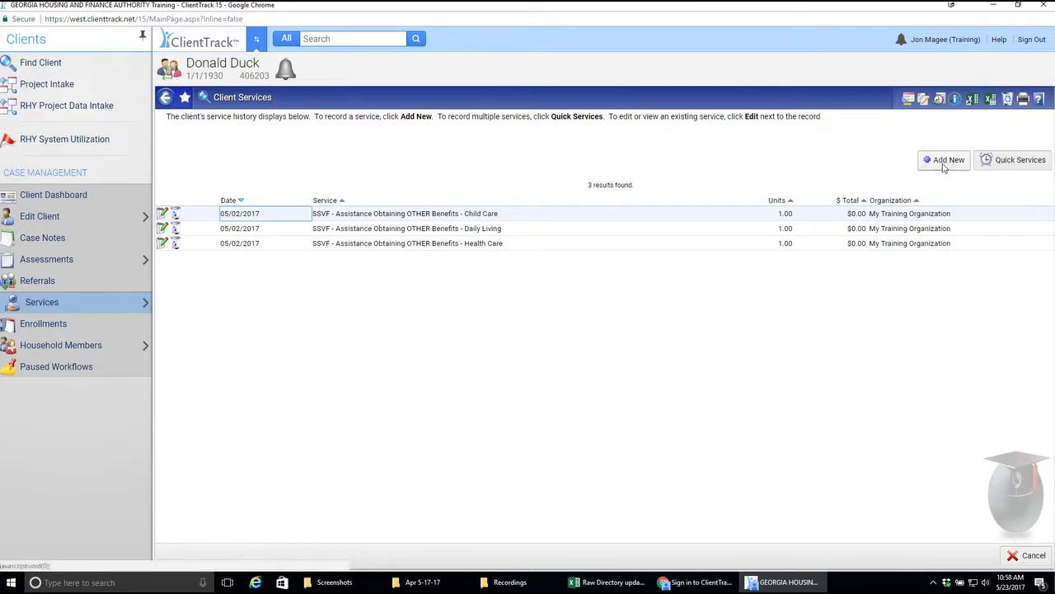
{"action": "left_click", "coordinate": [88, 308]}
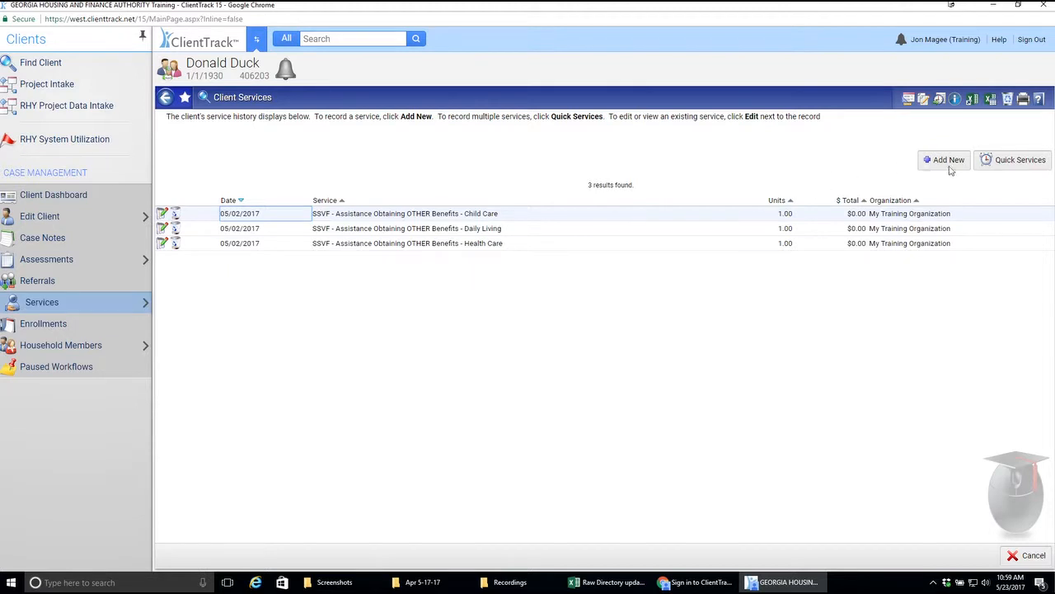
{"action": "left_click", "coordinate": [945, 164]}
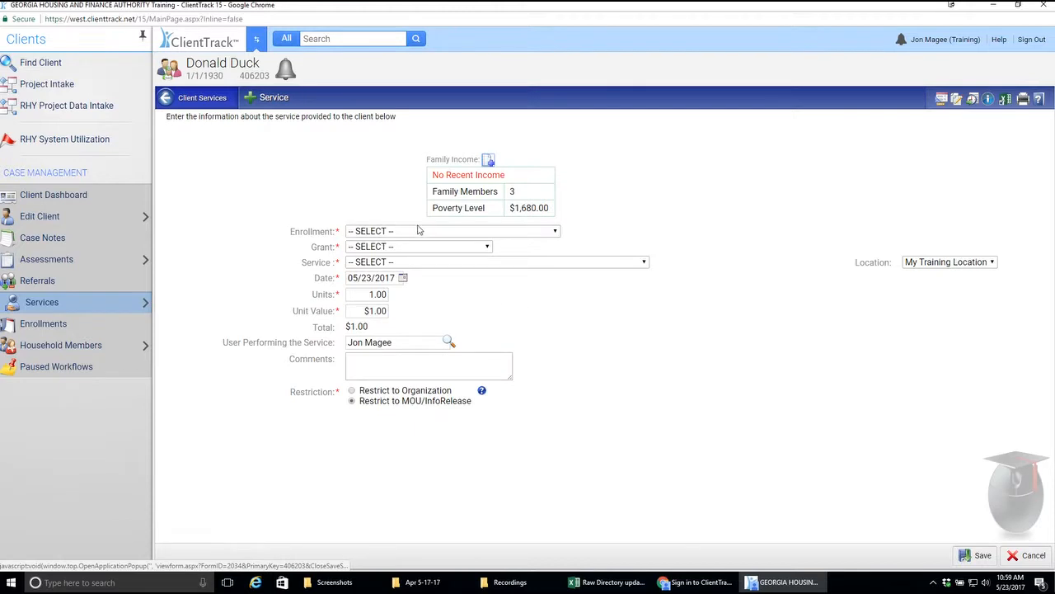
{"action": "left_click", "coordinate": [436, 235]}
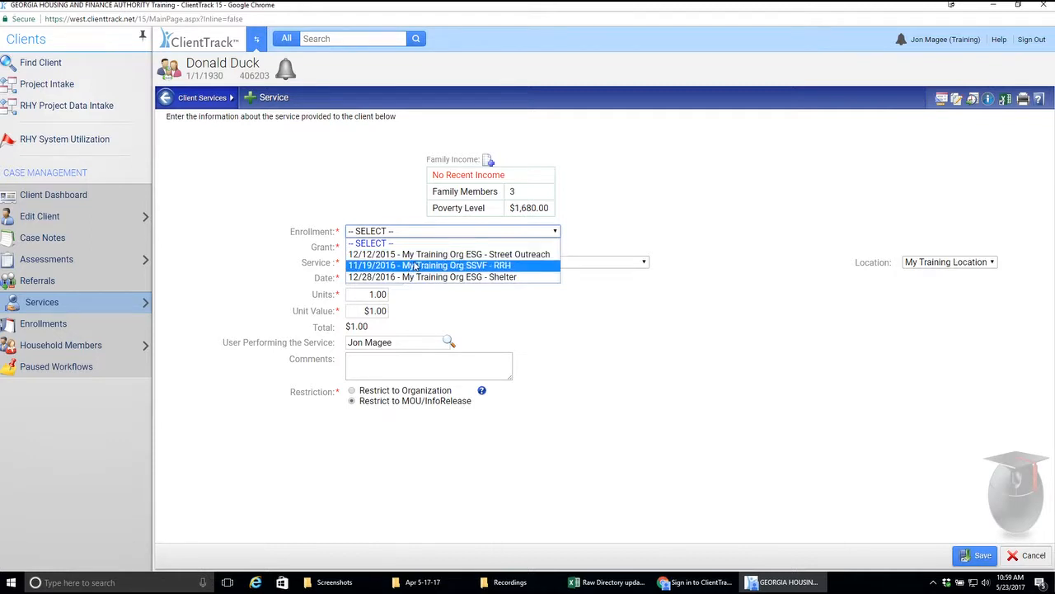
{"action": "left_click", "coordinate": [417, 266]}
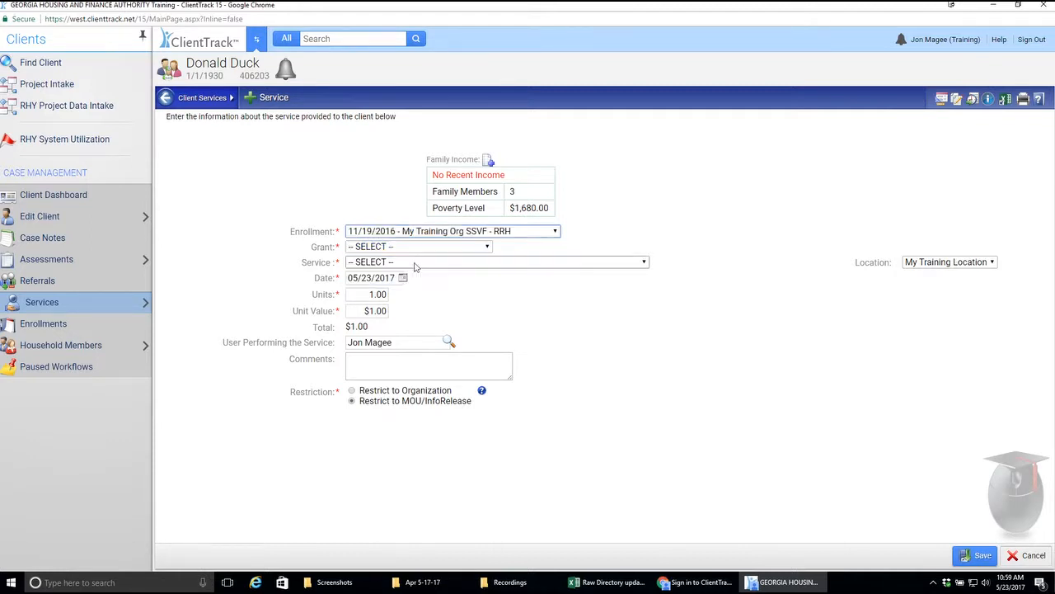
Step: Try the grant My Training Org ESG - SO and view the services it offers
{"action": "left_click", "coordinate": [482, 249]}
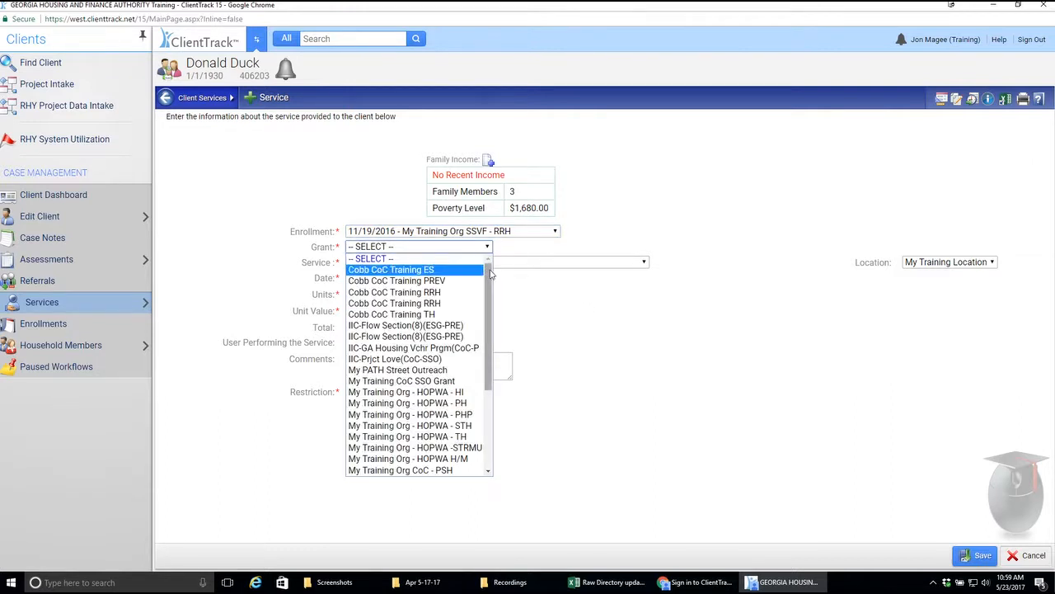
{"action": "left_click_drag", "start_coordinate": [488, 279], "coordinate": [488, 357]}
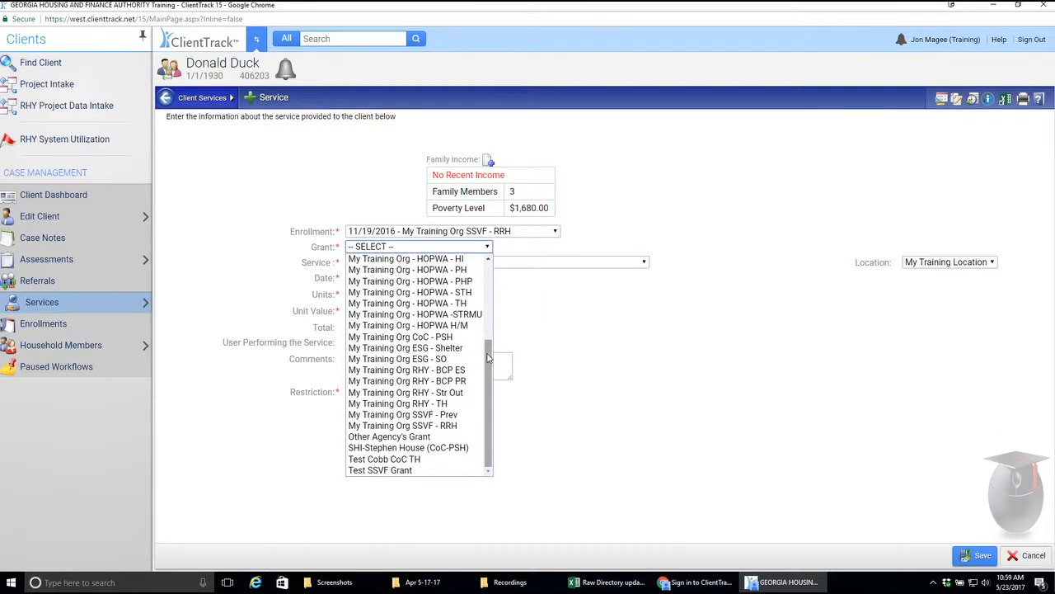
{"action": "left_click", "coordinate": [458, 358]}
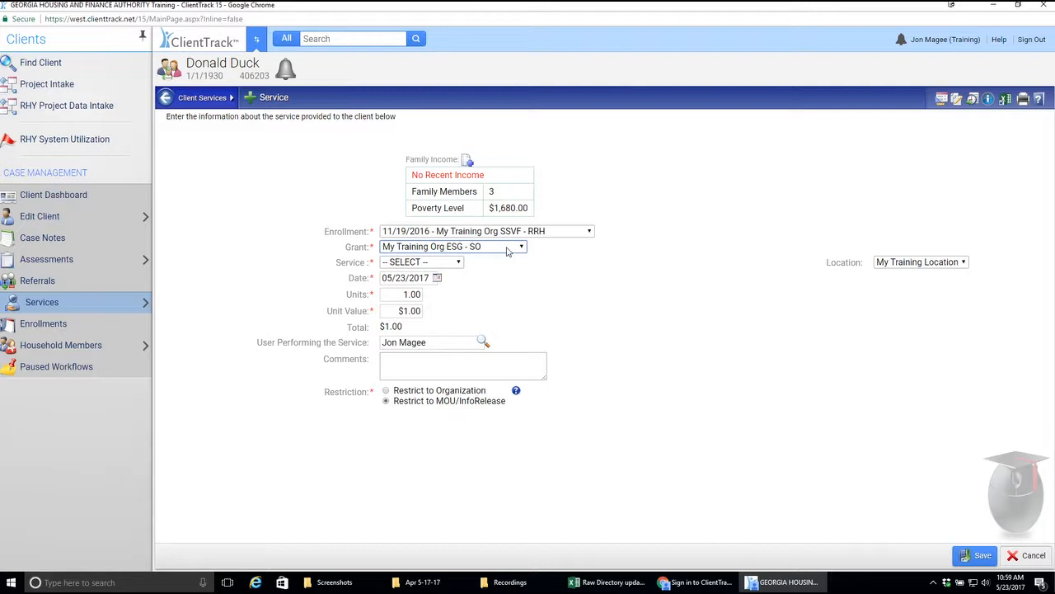
{"action": "left_click", "coordinate": [455, 262]}
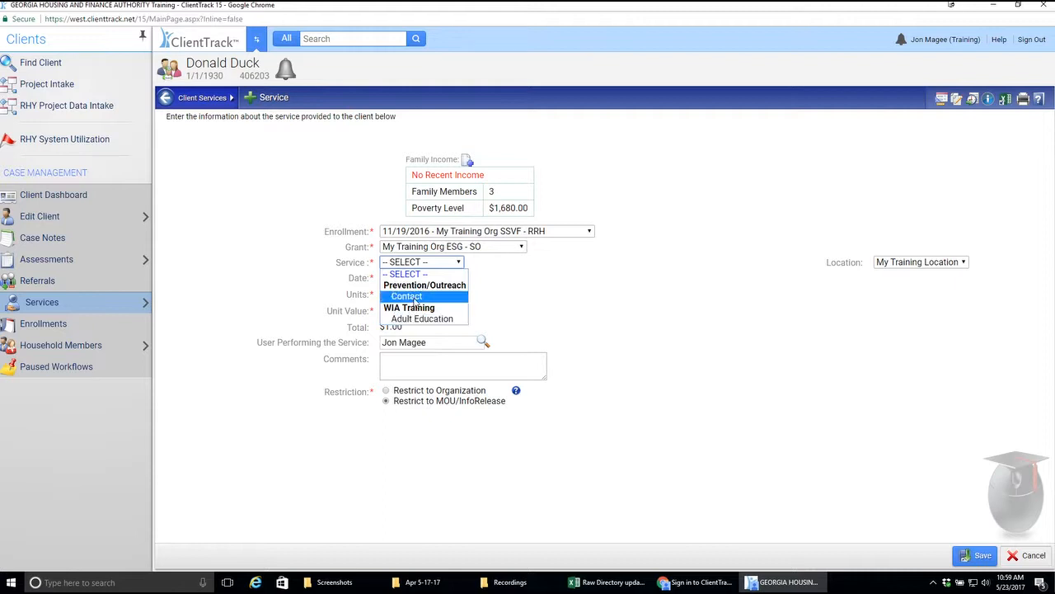
Step: Set the grant to My Training Org SSVF - RRH and the service to SSVF - Assistance Obtaining OTHER Benefits - Legal/Driver's License
{"action": "left_click", "coordinate": [521, 247]}
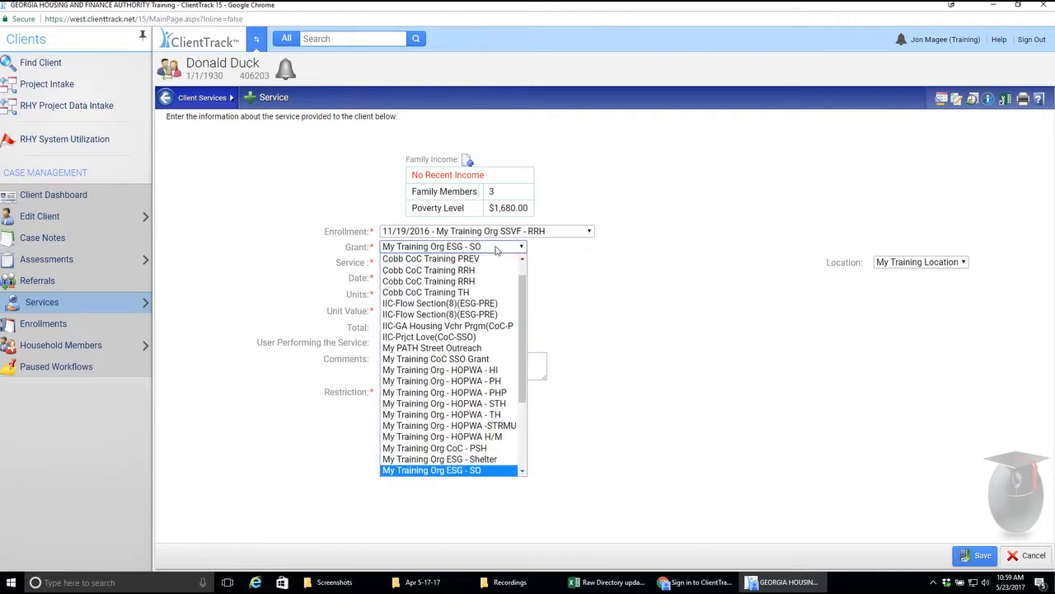
{"action": "scroll", "coordinate": [525, 310], "scroll_direction": "down", "scroll_amount": 2}
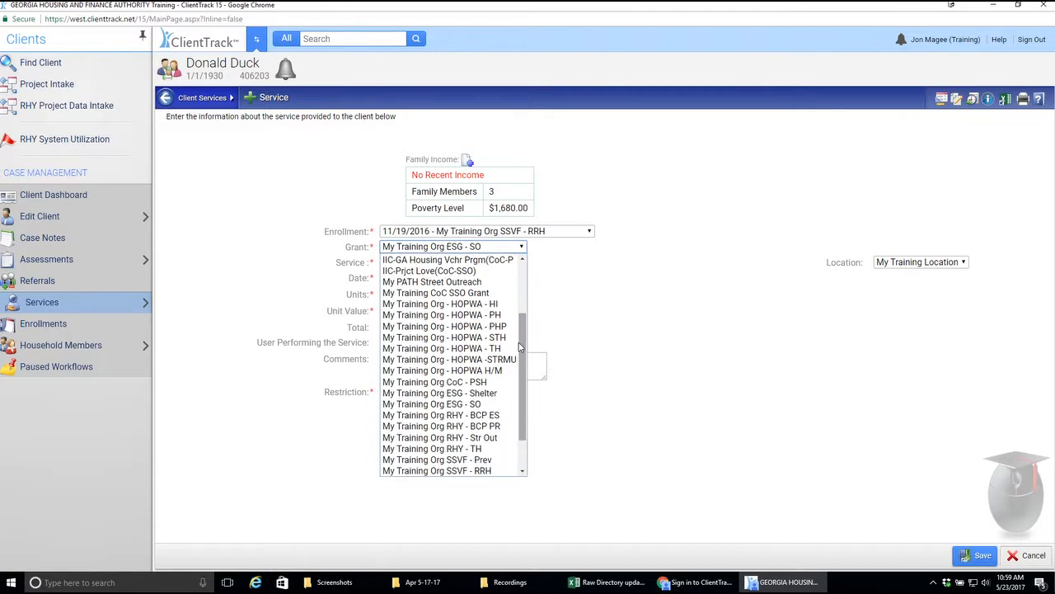
{"action": "left_click", "coordinate": [495, 471]}
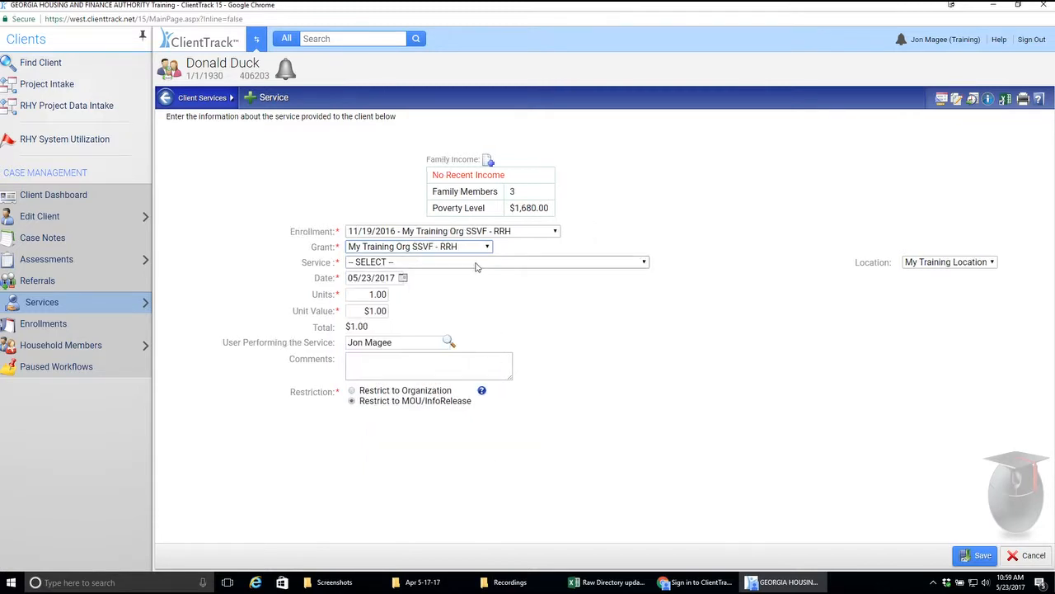
{"action": "left_click", "coordinate": [477, 264]}
{"action": "scroll", "coordinate": [505, 404], "scroll_direction": "down", "scroll_amount": 1}
{"action": "scroll", "coordinate": [508, 347], "scroll_direction": "up", "scroll_amount": 4}
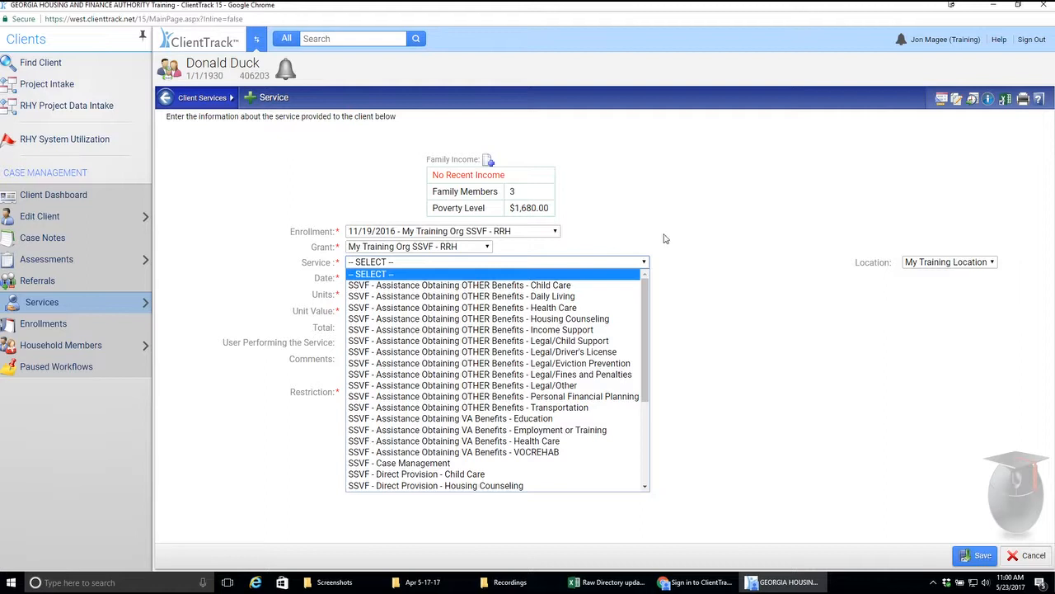
{"action": "left_click", "coordinate": [457, 352]}
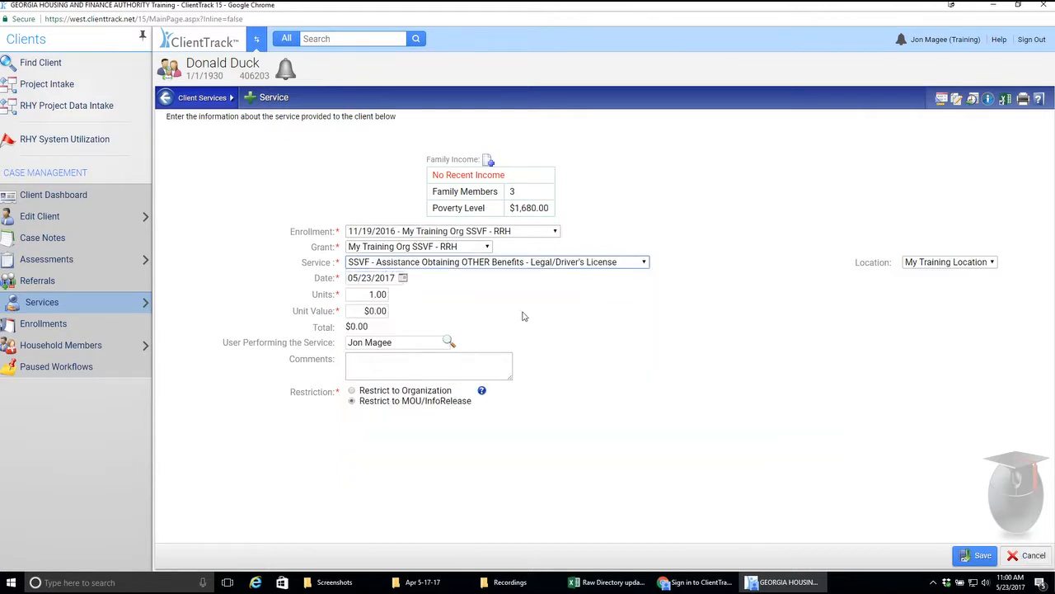
Step: Set the service date to 05/18/2017
{"action": "left_click", "coordinate": [373, 279]}
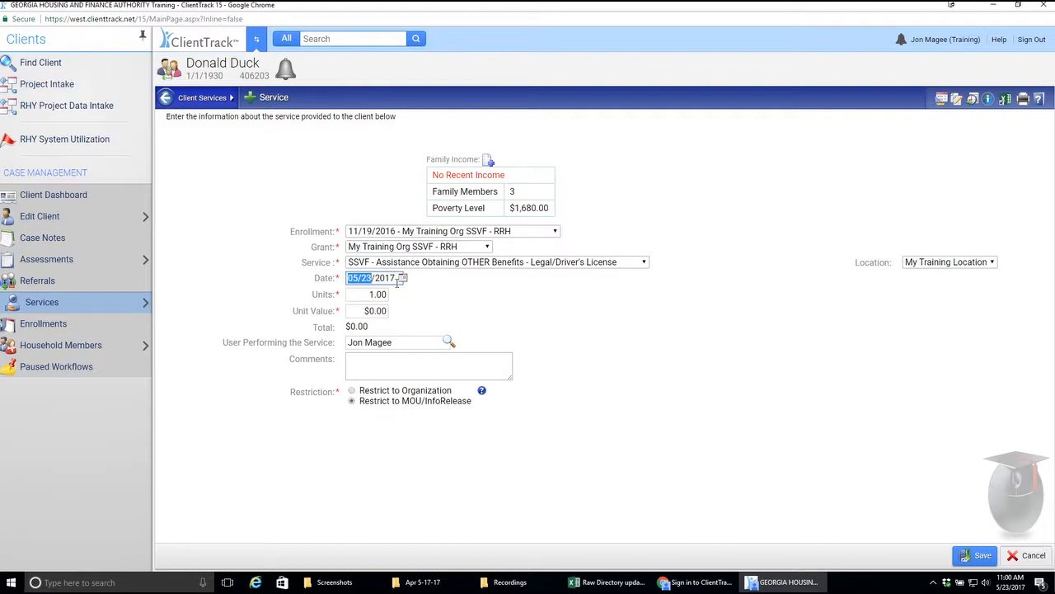
{"action": "left_click", "coordinate": [403, 278]}
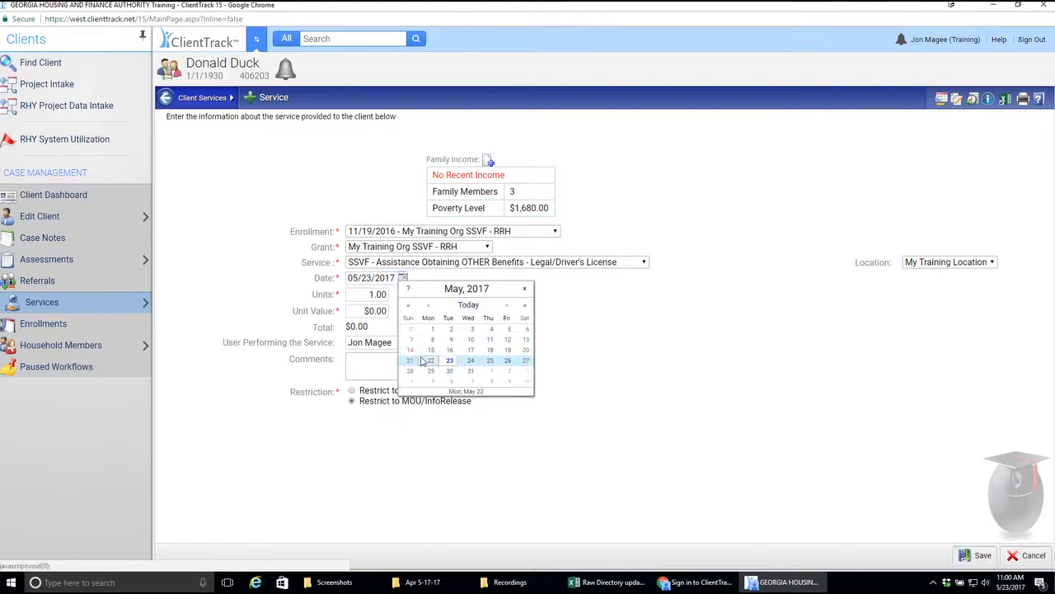
{"action": "left_click", "coordinate": [489, 350]}
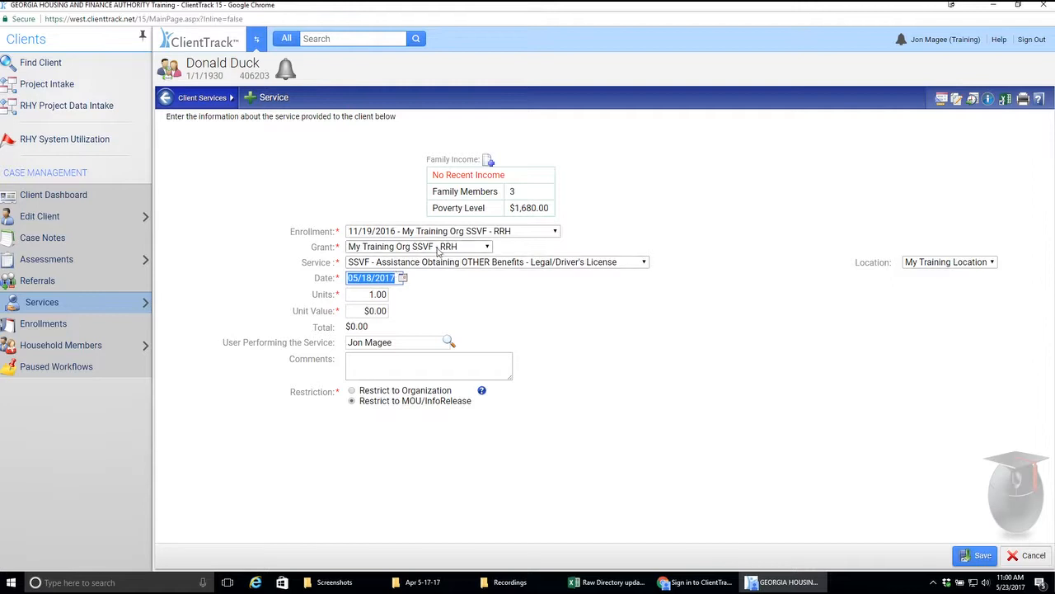
Step: Set the service to 2 units with a unit value of $500, leave the comments empty and save the record
{"action": "left_click", "coordinate": [373, 295]}
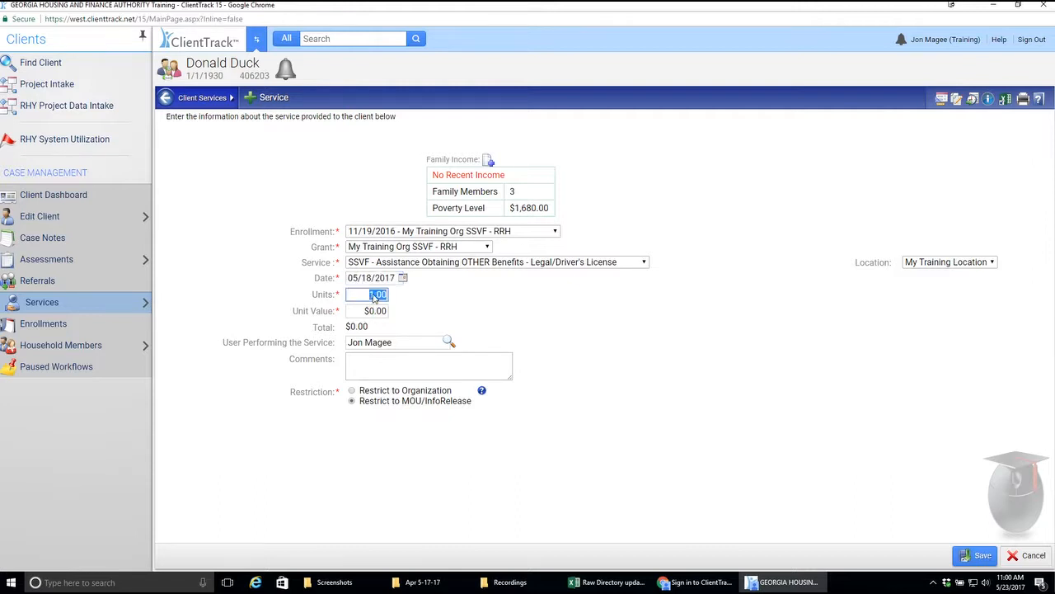
{"action": "left_click", "coordinate": [374, 294]}
{"action": "left_click_drag", "start_coordinate": [369, 294], "coordinate": [373, 294]}
{"action": "type", "text": "2"}
{"action": "left_click", "coordinate": [449, 310]}
{"action": "left_click", "coordinate": [371, 310]}
{"action": "left_click", "coordinate": [371, 311]}
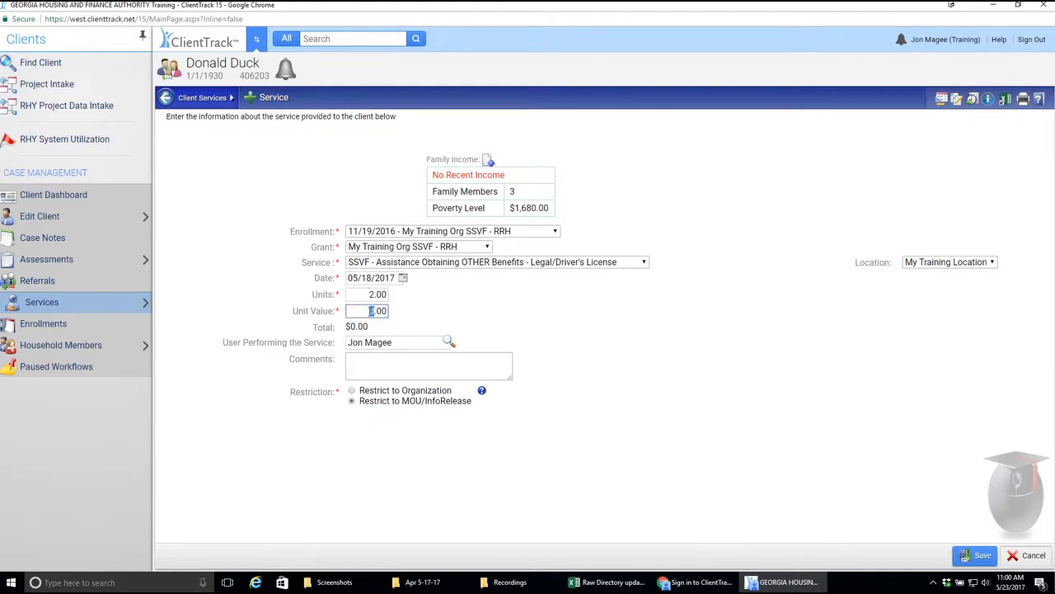
{"action": "type", "text": "500"}
{"action": "left_click", "coordinate": [487, 314]}
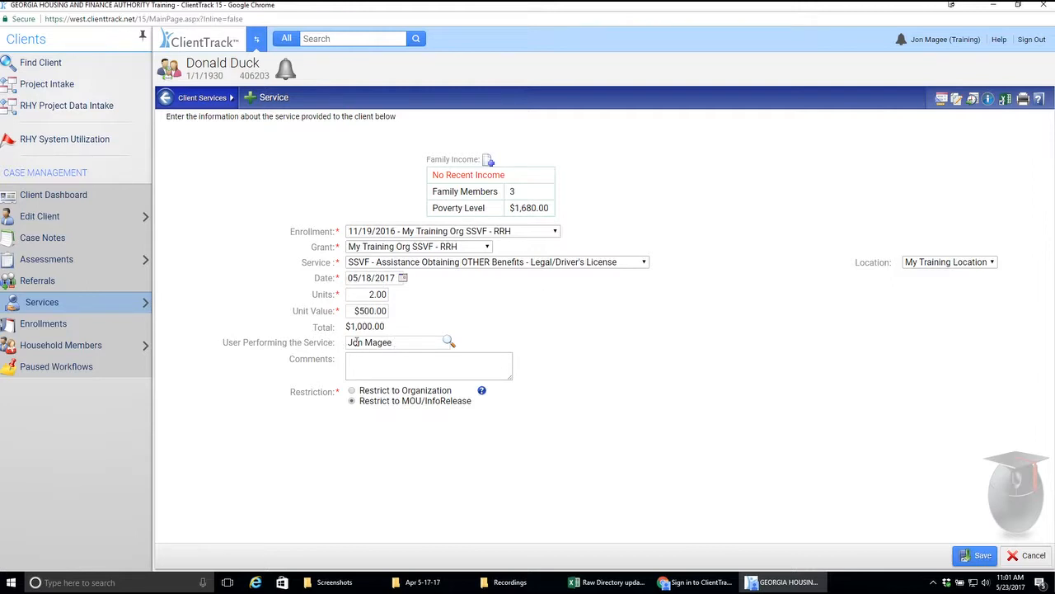
{"action": "left_click", "coordinate": [378, 367]}
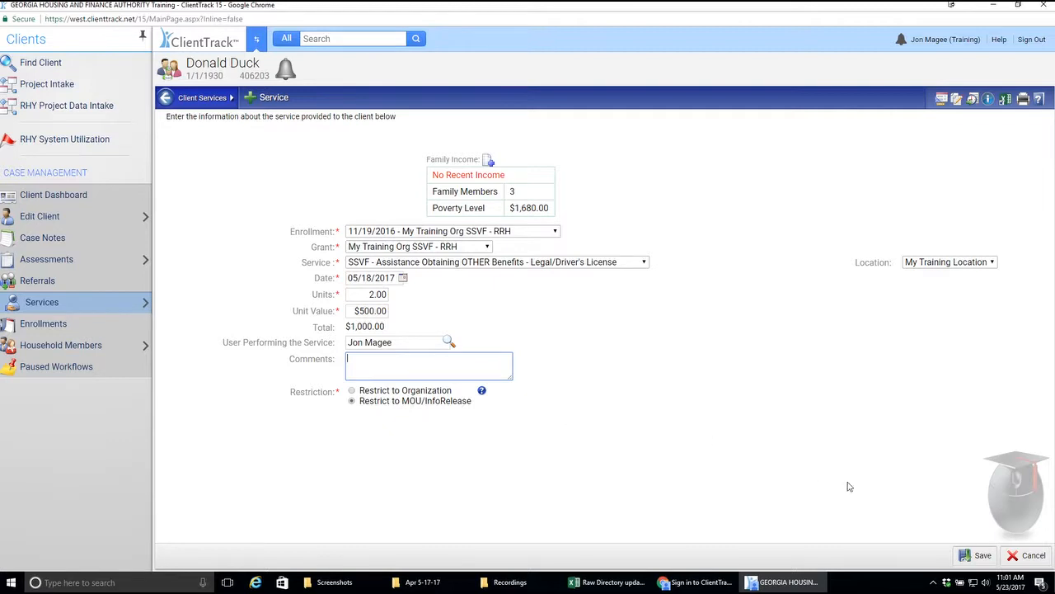
{"action": "left_click", "coordinate": [981, 557]}
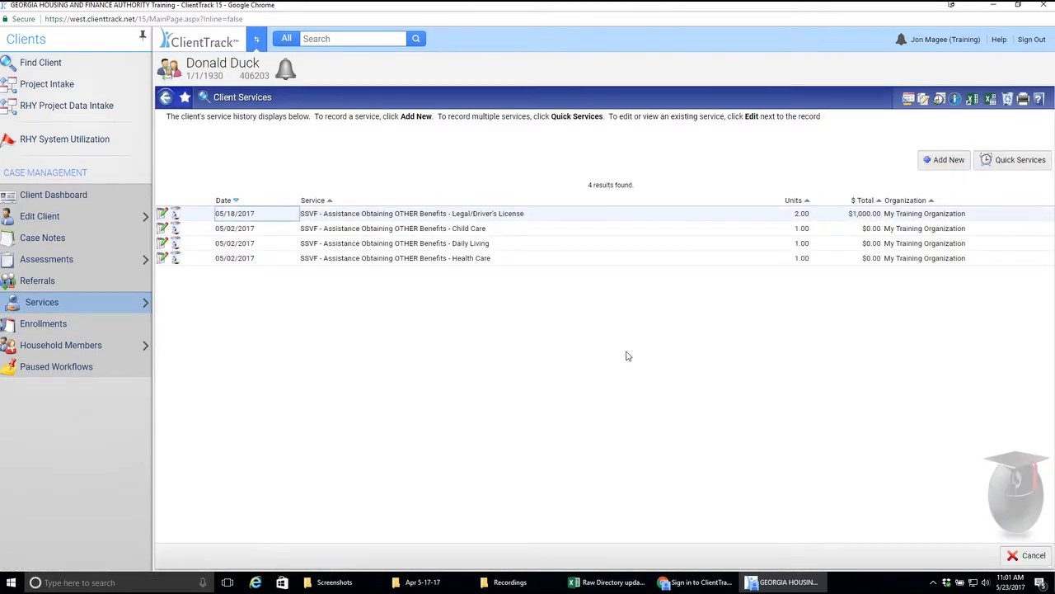
{"action": "left_click_drag", "start_coordinate": [307, 213], "coordinate": [537, 216]}
{"action": "left_click", "coordinate": [329, 339]}
Step: Begin a Quick Services entry with enrollment 12/12/2015 - My Training Org ESG - Street Outreach and grant My Training Org SSVF - RRH
{"action": "mouse_move", "coordinate": [92, 306]}
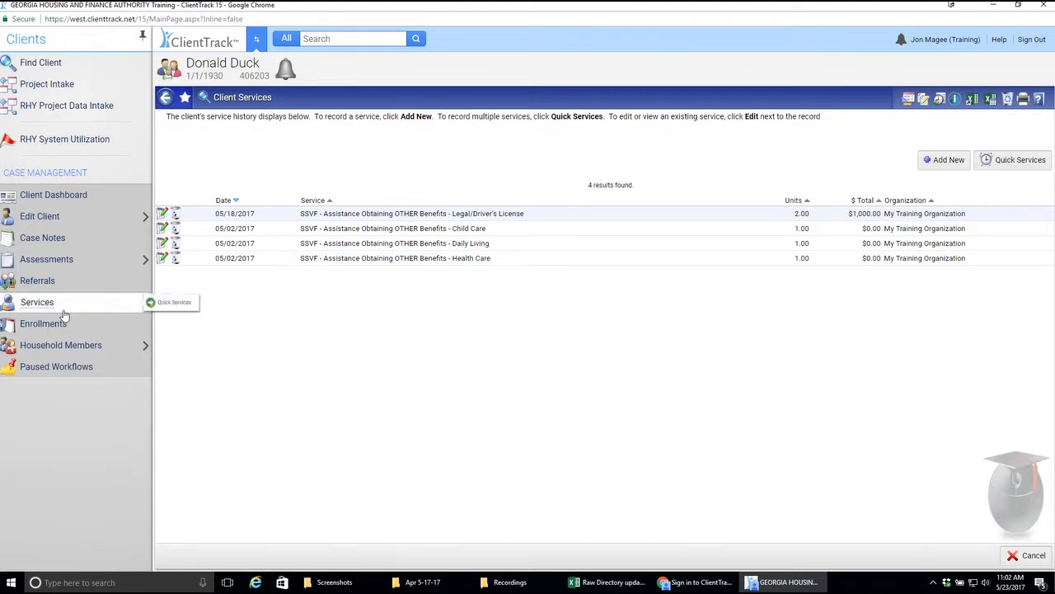
{"action": "left_click", "coordinate": [1020, 161]}
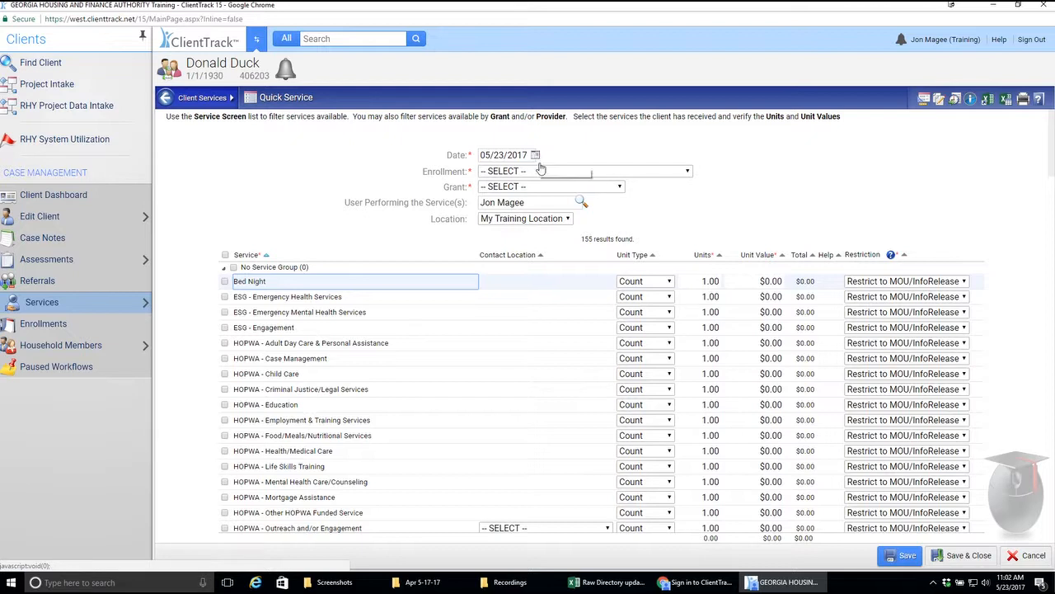
{"action": "left_click", "coordinate": [572, 172]}
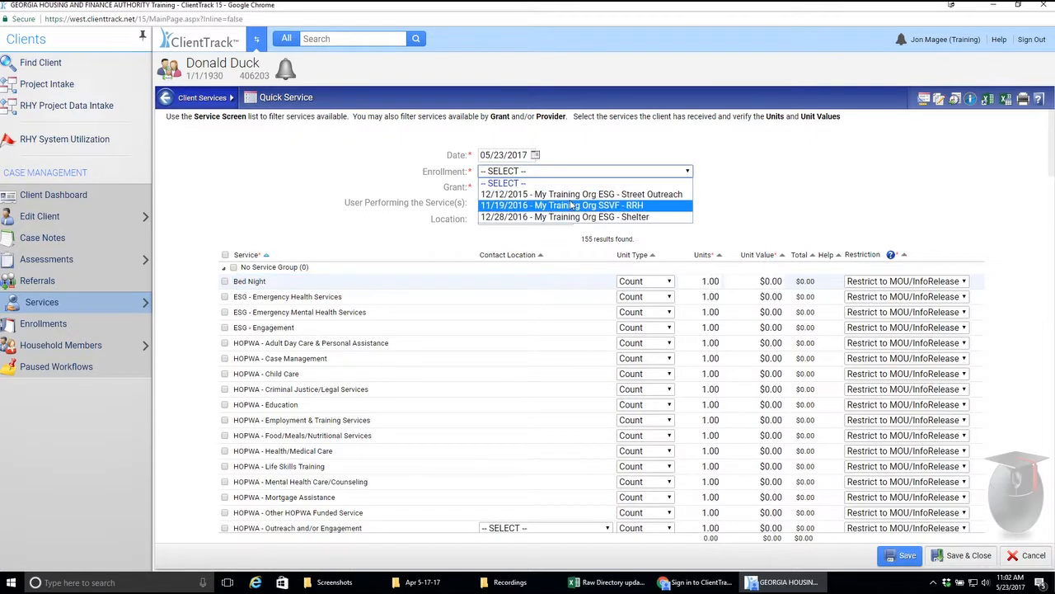
{"action": "left_click", "coordinate": [576, 195]}
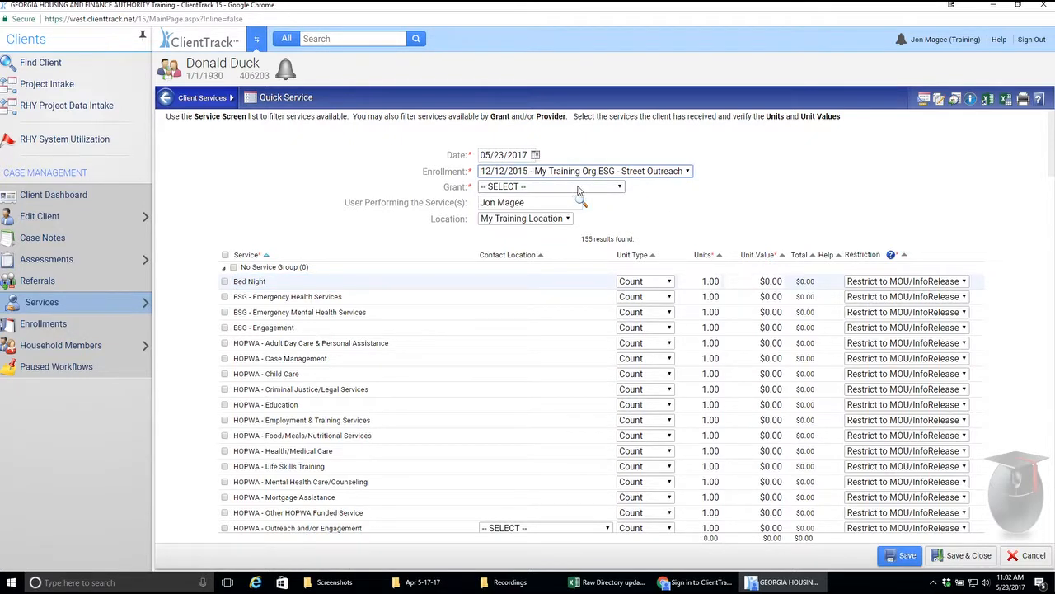
{"action": "left_click", "coordinate": [581, 189]}
{"action": "left_click_drag", "start_coordinate": [620, 213], "coordinate": [619, 288]}
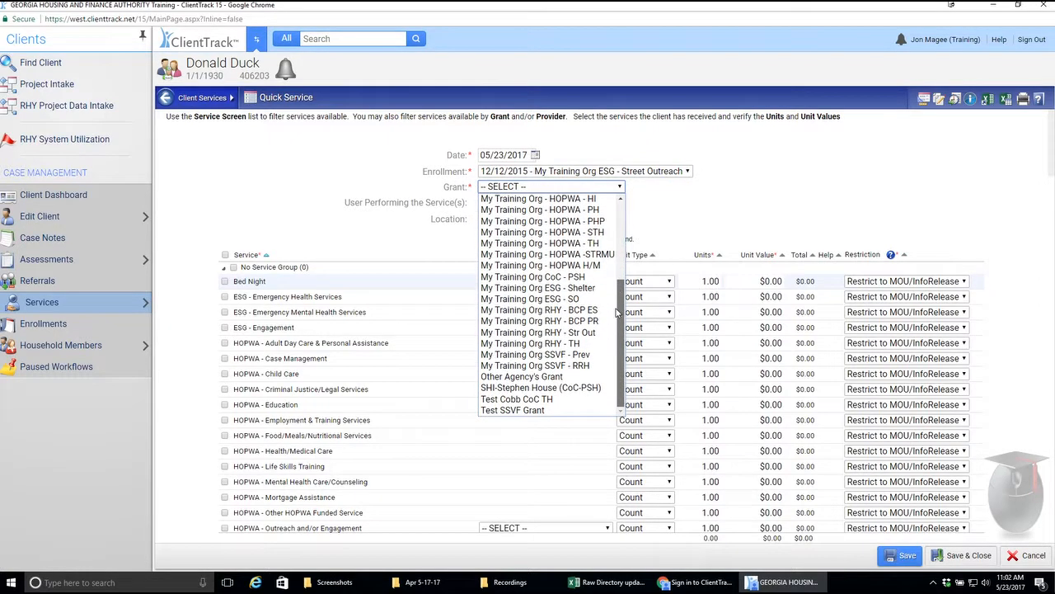
{"action": "left_click", "coordinate": [575, 365]}
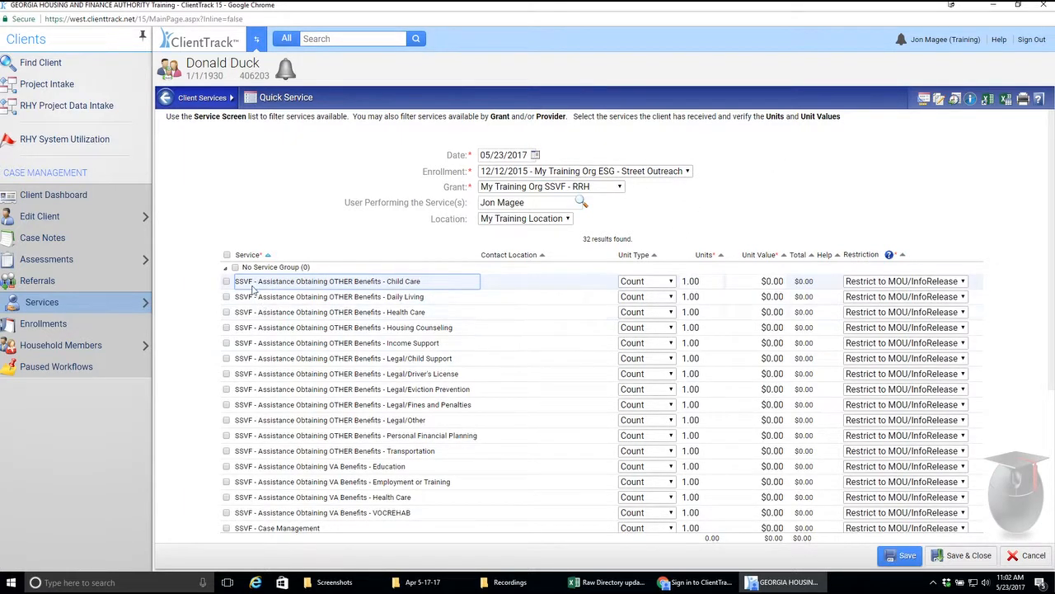
Step: Select the OTHER Benefits services Child Care, Income Support and Legal/Fines and Penalties, plus VA Benefits - Education and Direct Provision - Income Support
{"action": "left_click", "coordinate": [226, 281]}
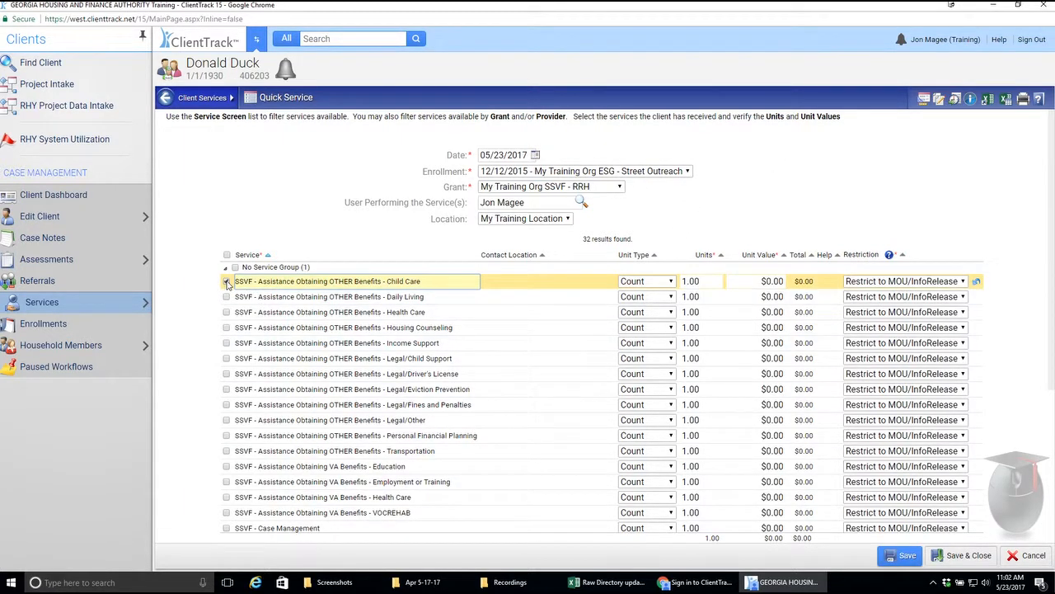
{"action": "left_click", "coordinate": [226, 343]}
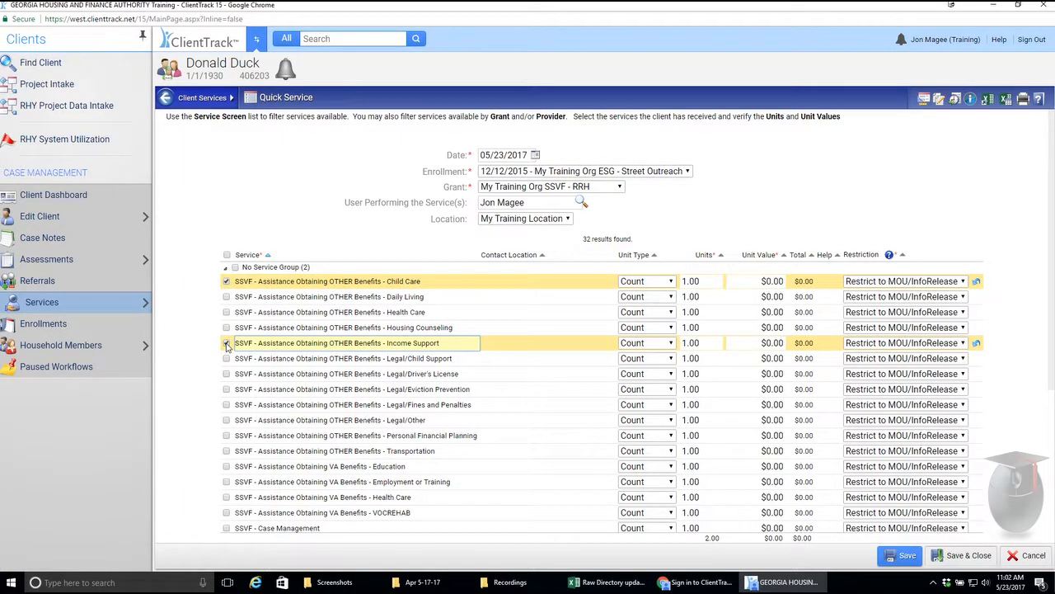
{"action": "left_click", "coordinate": [227, 405]}
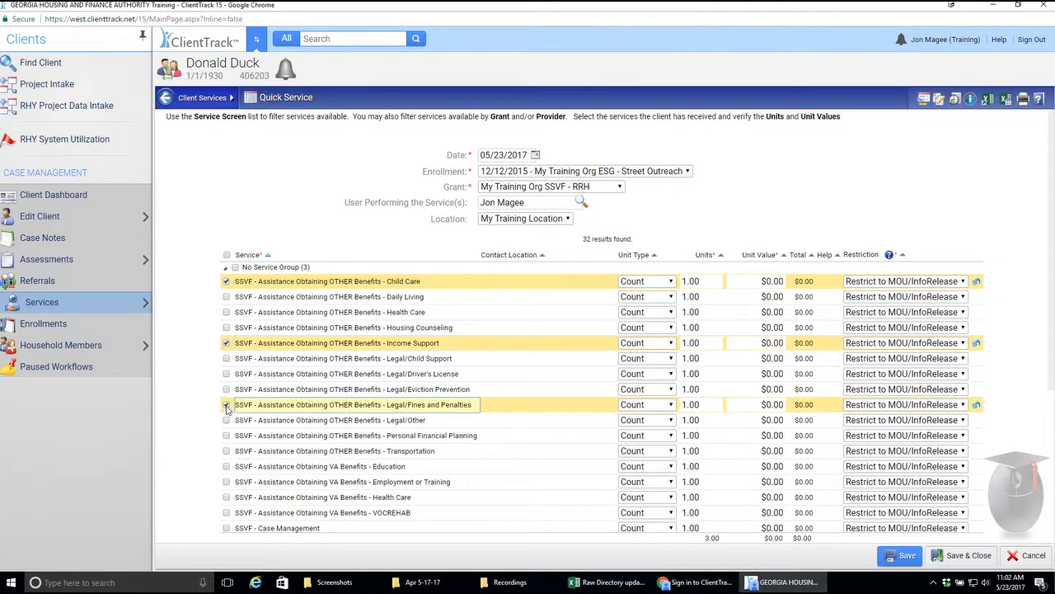
{"action": "left_click", "coordinate": [226, 466]}
{"action": "scroll", "coordinate": [346, 486], "scroll_direction": "down", "scroll_amount": 1}
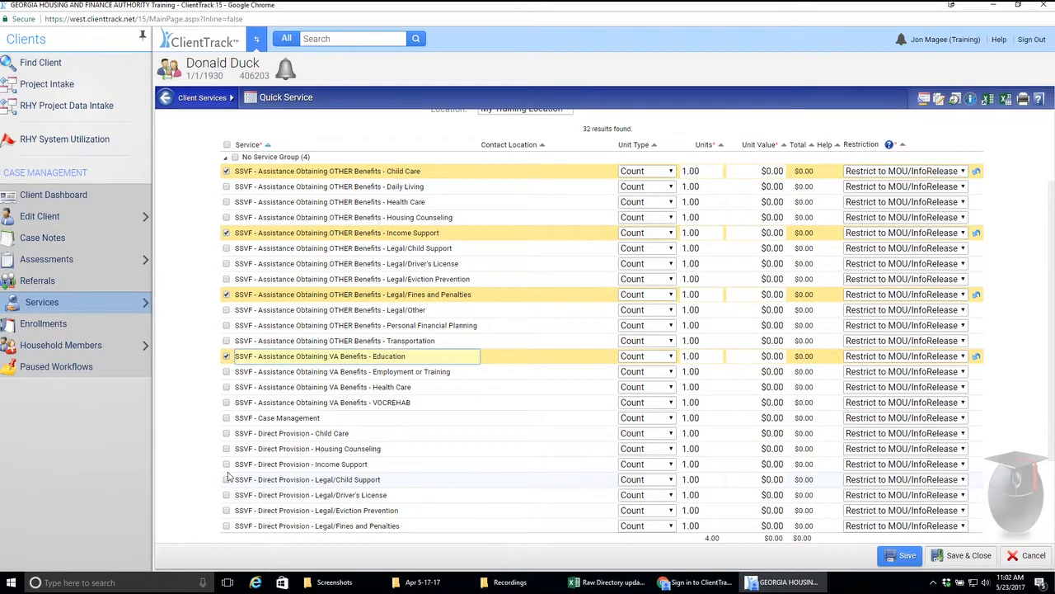
{"action": "left_click", "coordinate": [227, 464]}
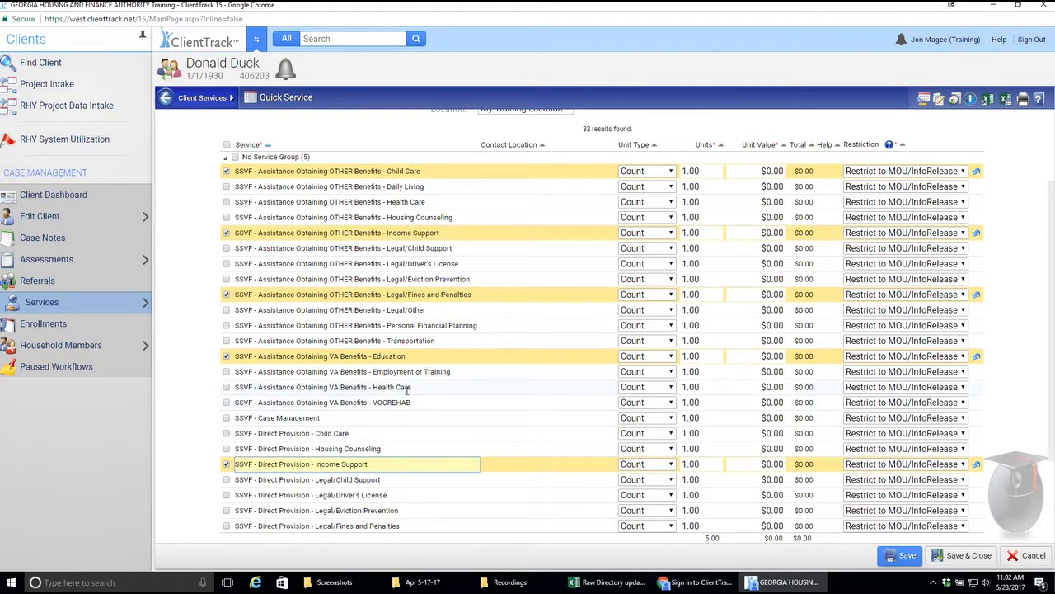
{"action": "scroll", "coordinate": [500, 392], "scroll_direction": "up", "scroll_amount": 2}
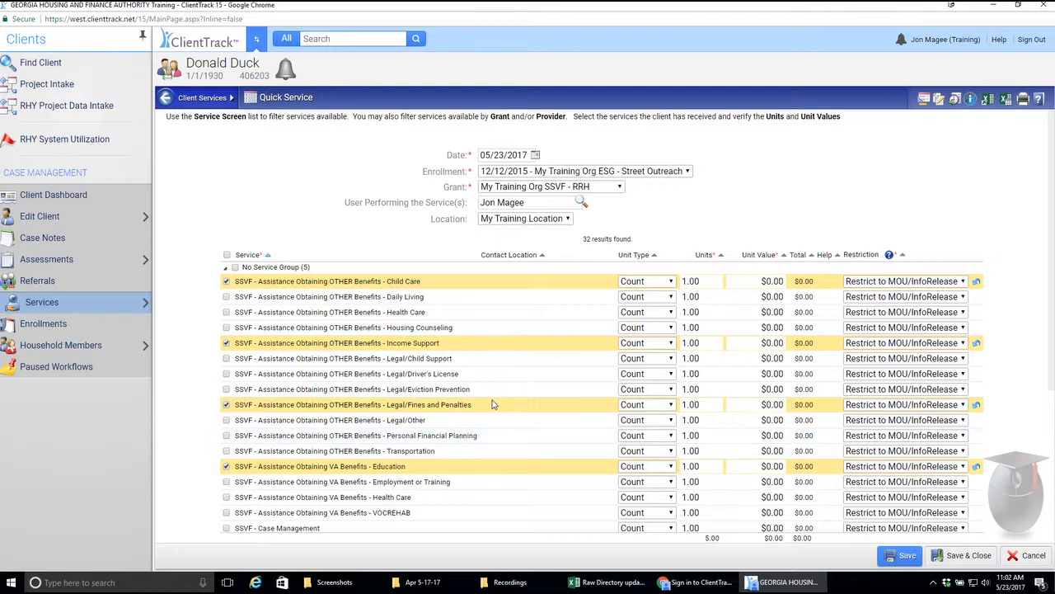
Step: Review the selected services in the Quick Services entry, then save and close it
{"action": "scroll", "coordinate": [516, 384], "scroll_direction": "down", "scroll_amount": 1}
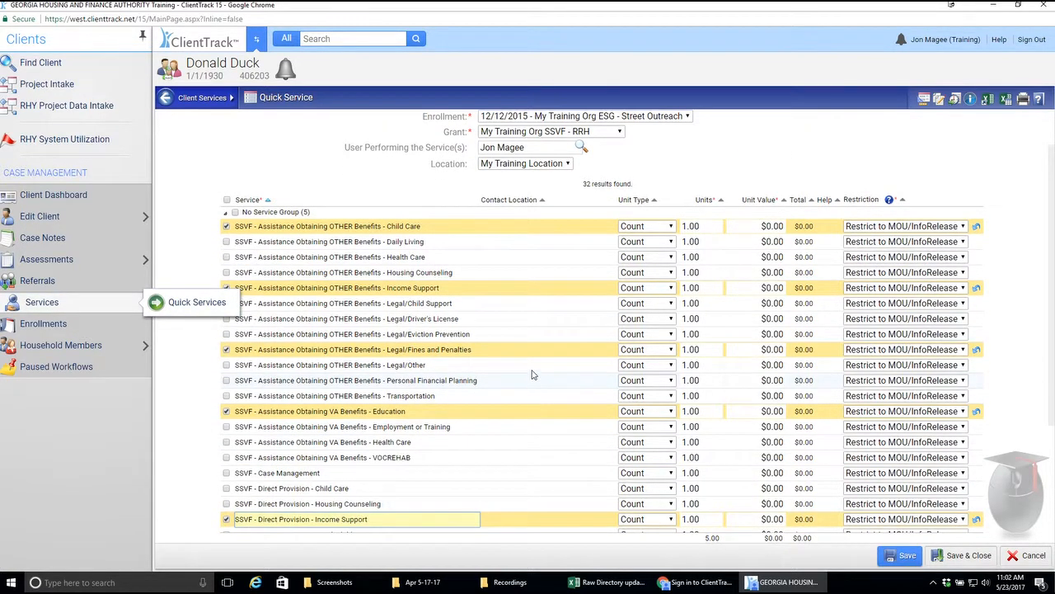
{"action": "scroll", "coordinate": [535, 380], "scroll_direction": "up", "scroll_amount": 1}
{"action": "scroll", "coordinate": [548, 449], "scroll_direction": "down", "scroll_amount": 1}
{"action": "left_click", "coordinate": [963, 558]}
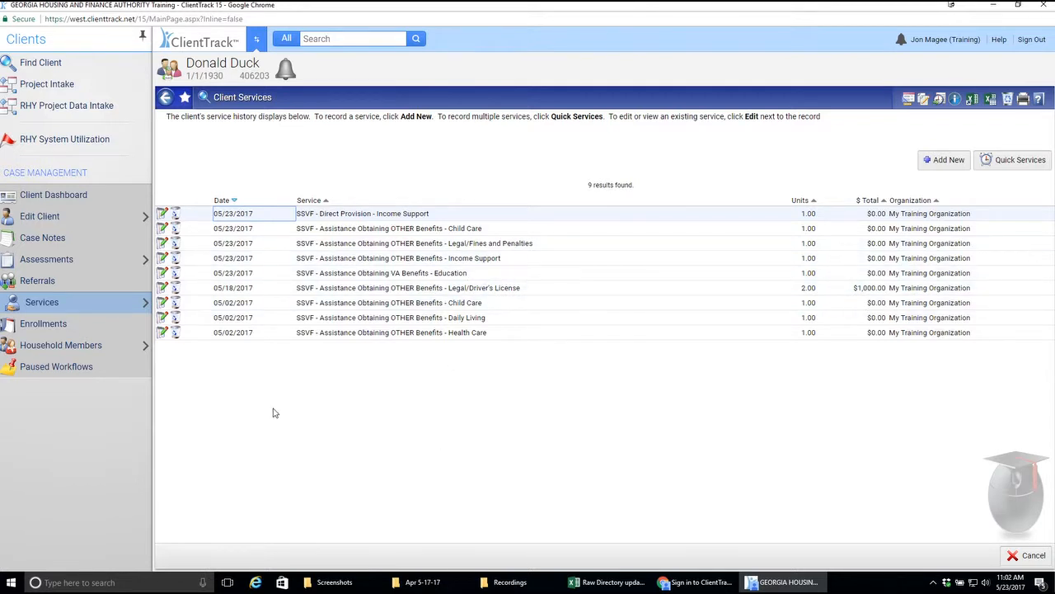
Step: Start a new case note for the client regarding Test and enter Test as the note text
{"action": "left_click", "coordinate": [79, 241]}
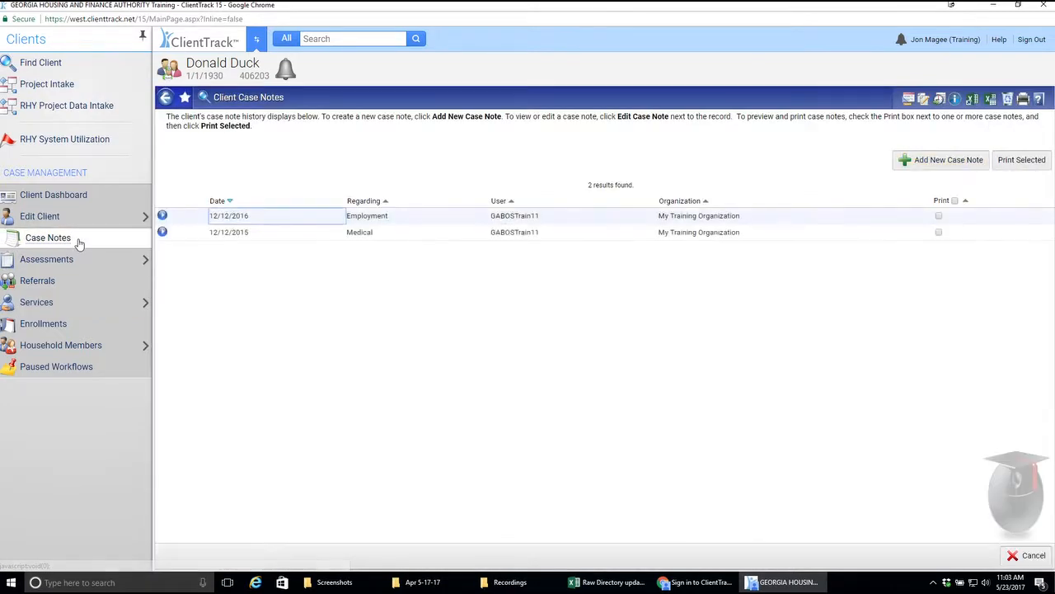
{"action": "left_click", "coordinate": [958, 163]}
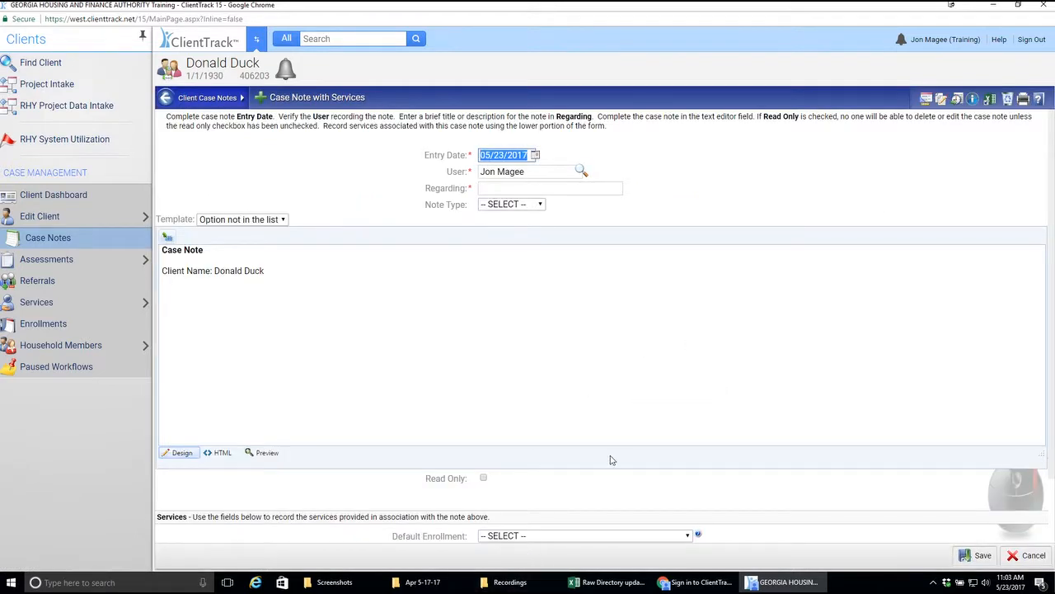
{"action": "scroll", "coordinate": [611, 460], "scroll_direction": "down", "scroll_amount": 2}
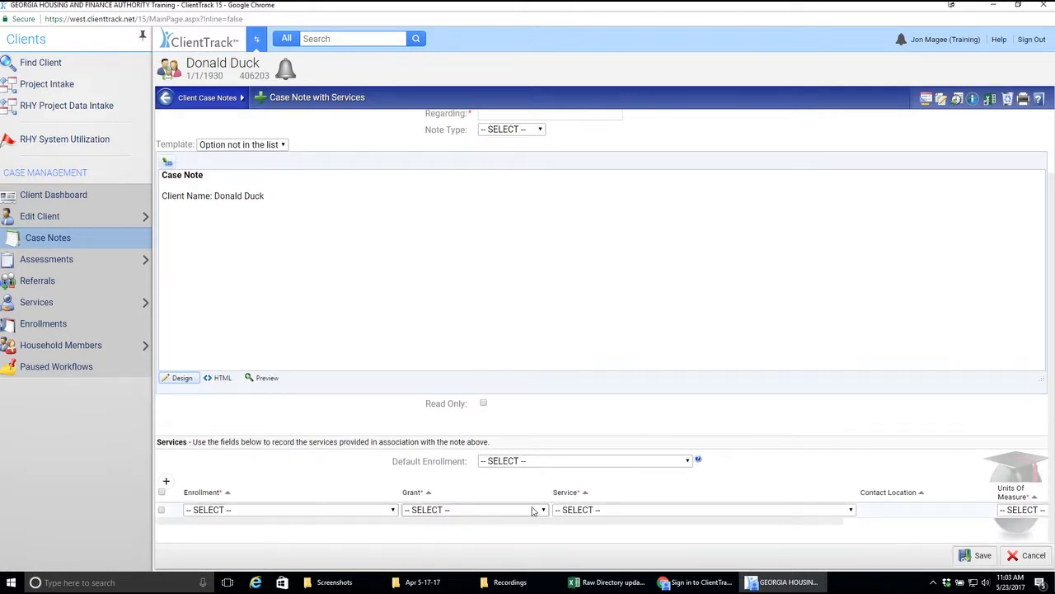
{"action": "scroll", "coordinate": [596, 511], "scroll_direction": "up", "scroll_amount": 2}
{"action": "left_click", "coordinate": [506, 188]}
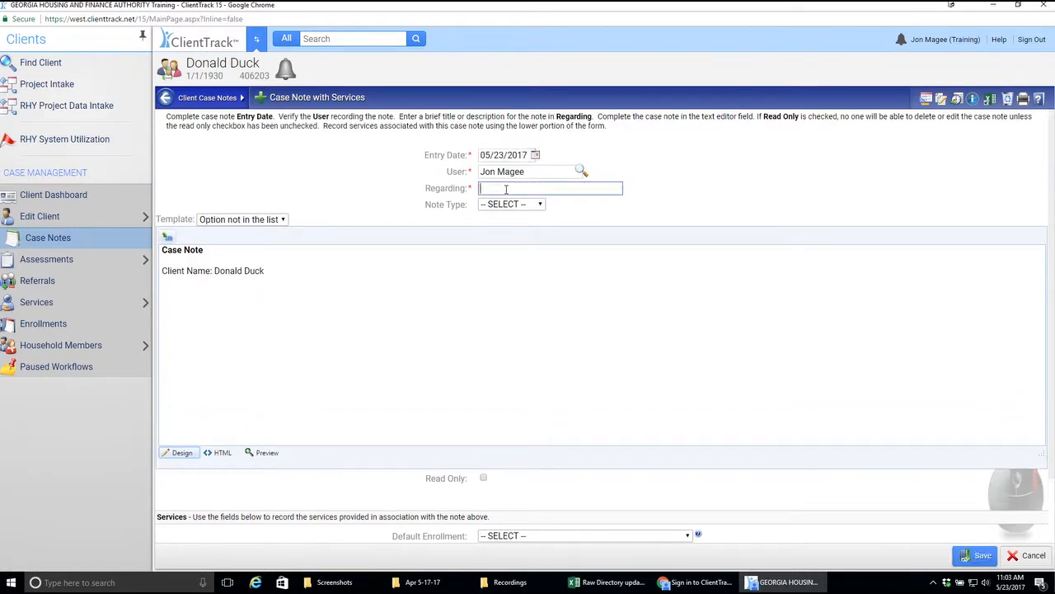
{"action": "type", "text": "Test"}
{"action": "left_click", "coordinate": [189, 310]}
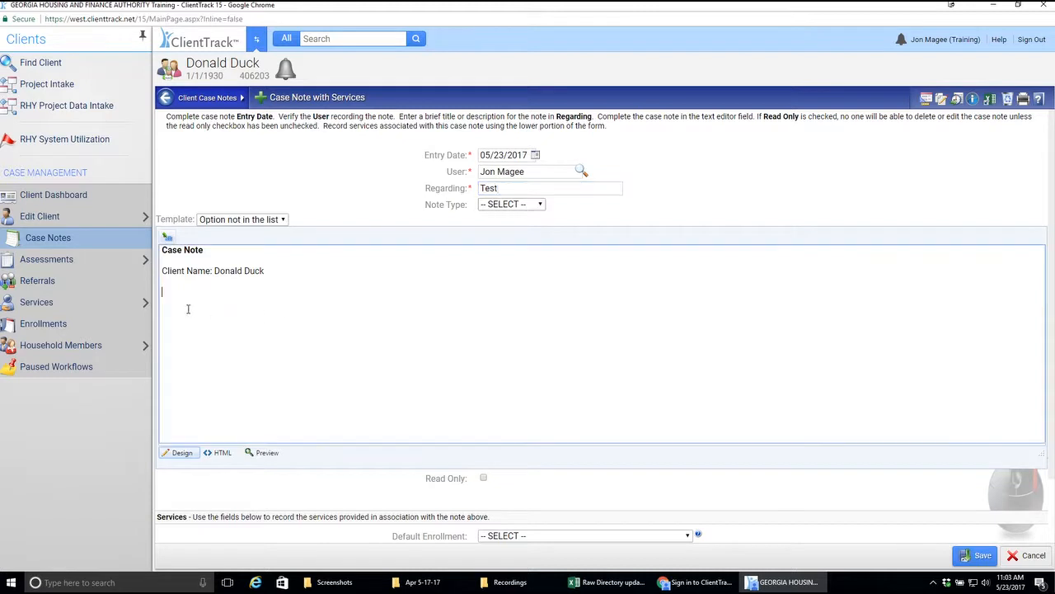
{"action": "type", "text": "Test"}
Step: Add a service row to the case note with enrollment 11/19/2016 - My Training Org SSVF - RRH and grant My Training Org SSVF - RRH
{"action": "scroll", "coordinate": [549, 343], "scroll_direction": "down", "scroll_amount": 2}
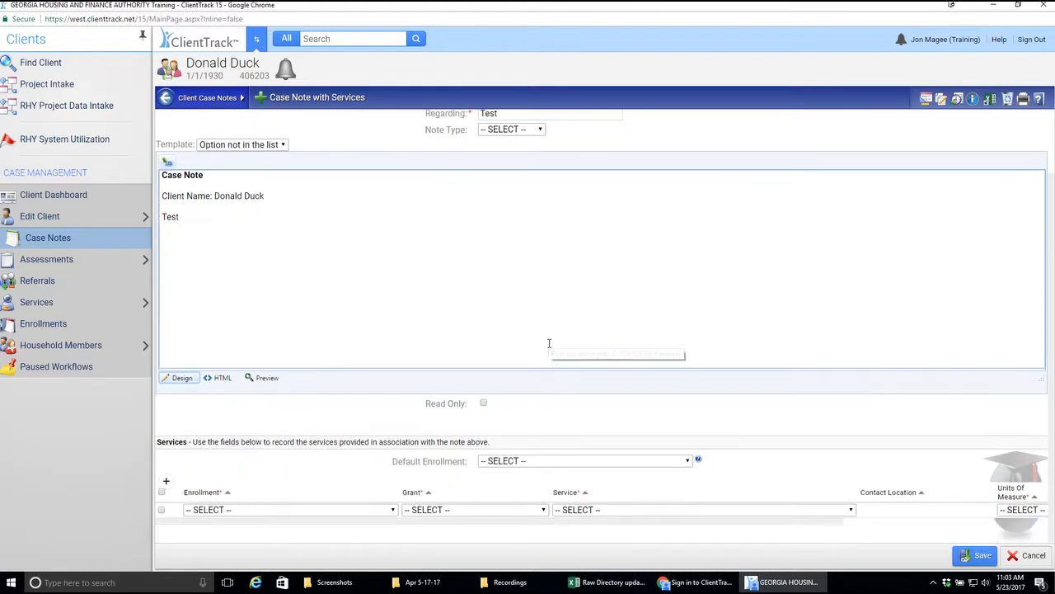
{"action": "left_click", "coordinate": [298, 511]}
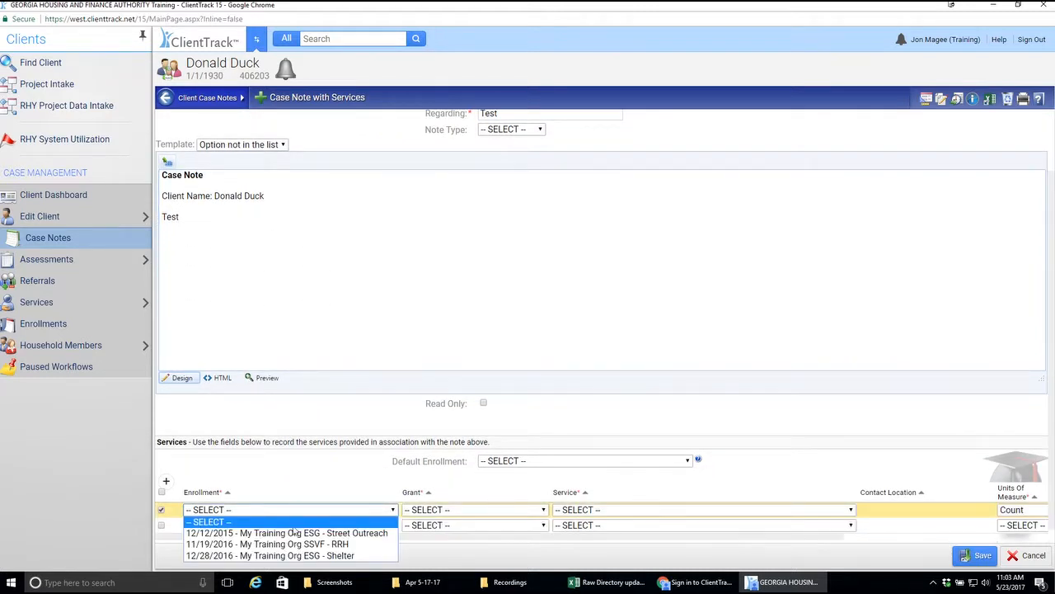
{"action": "left_click", "coordinate": [294, 546]}
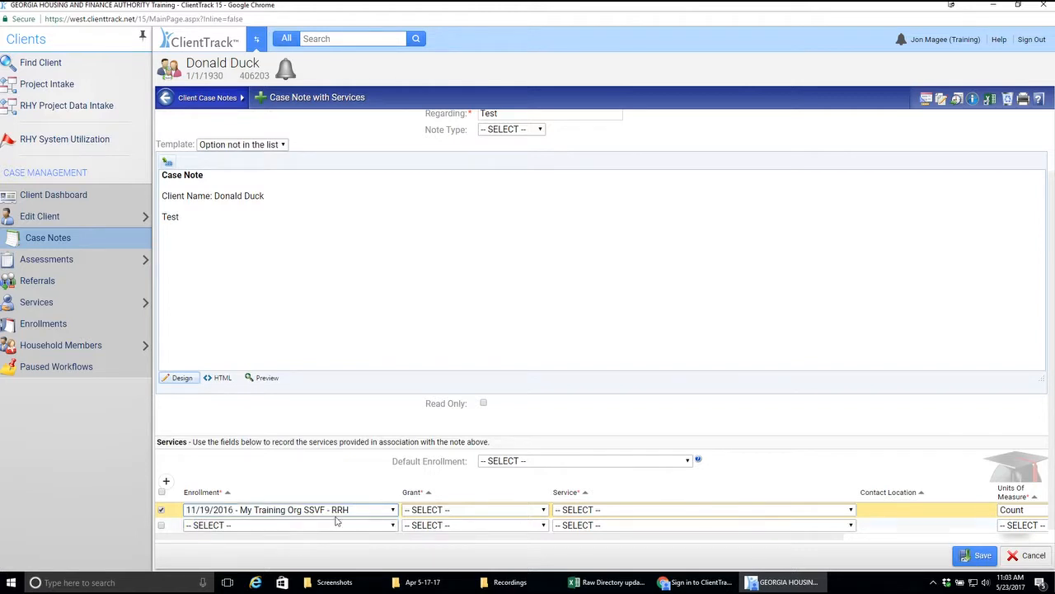
{"action": "left_click", "coordinate": [479, 512]}
{"action": "left_click_drag", "start_coordinate": [547, 408], "coordinate": [544, 485]}
{"action": "left_click", "coordinate": [460, 452]}
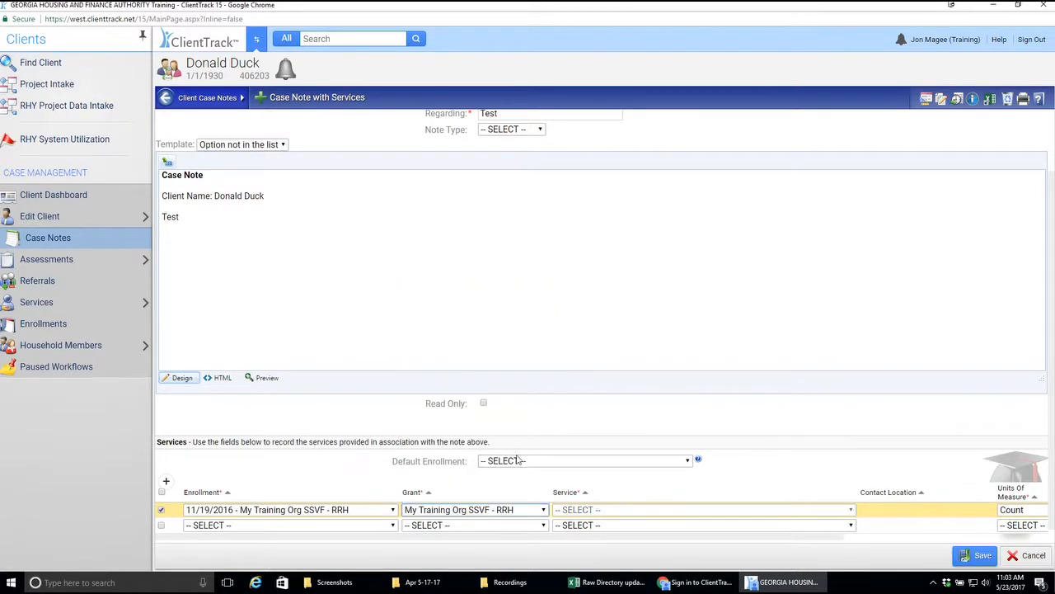
Step: Choose the service SSVF - Direct Provision - Income Support for the row and save the case note
{"action": "left_click", "coordinate": [610, 511]}
{"action": "scroll", "coordinate": [676, 396], "scroll_direction": "down", "scroll_amount": 4}
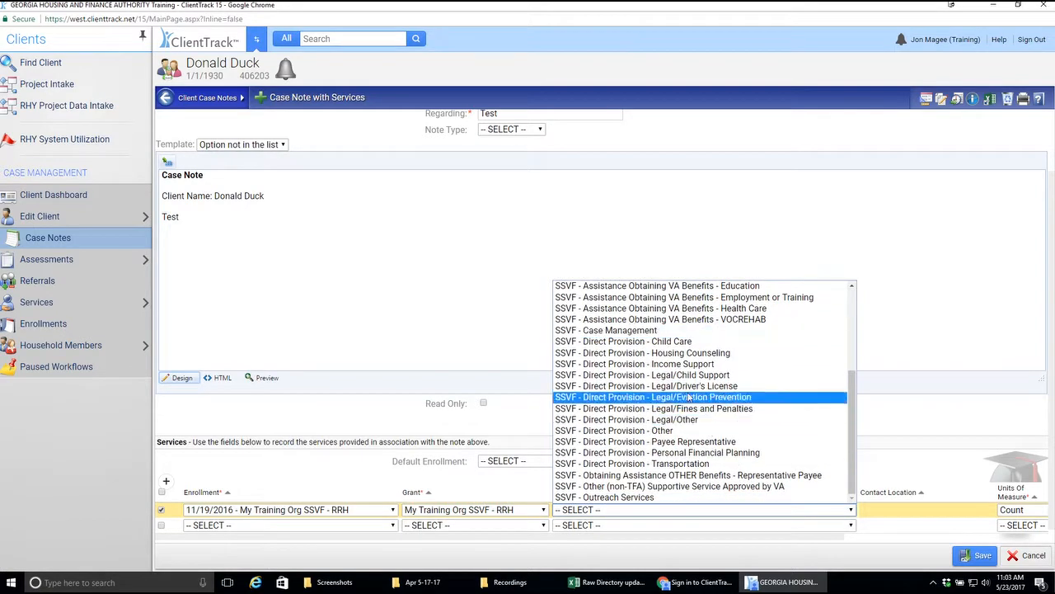
{"action": "left_click", "coordinate": [680, 363]}
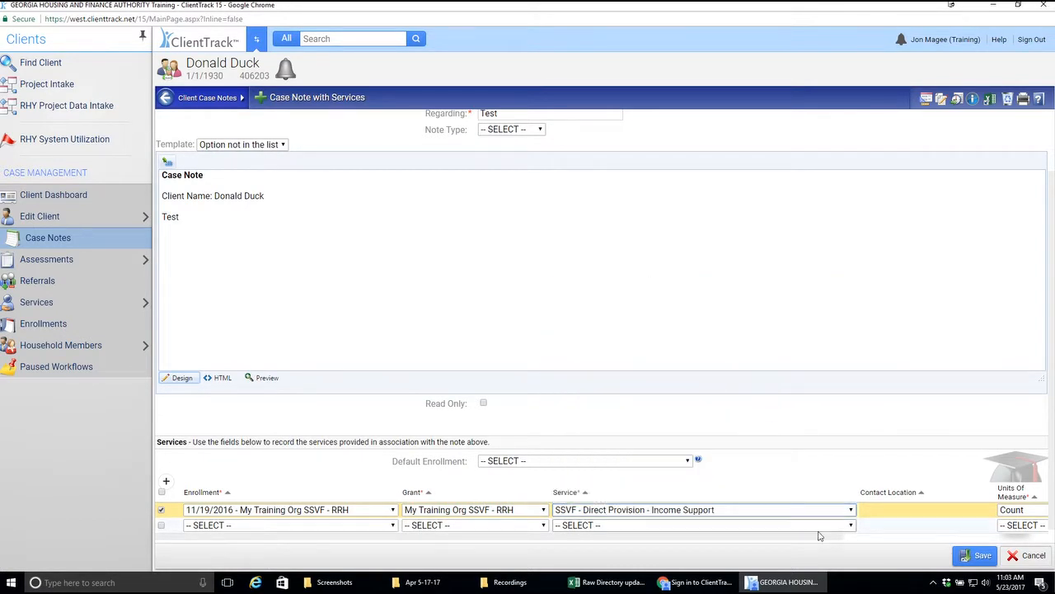
{"action": "left_click_drag", "start_coordinate": [822, 536], "coordinate": [940, 541]}
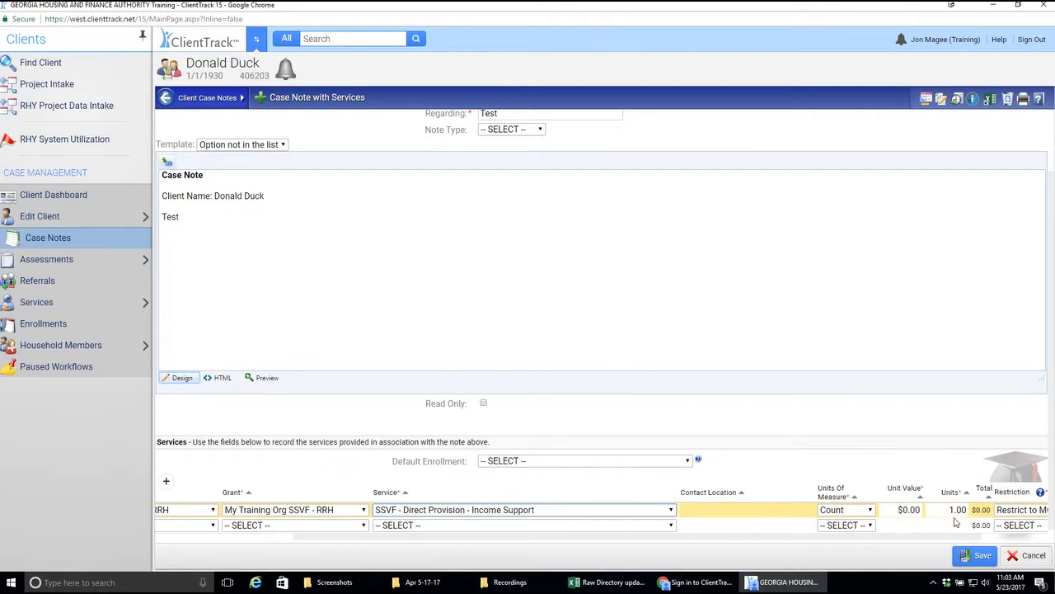
{"action": "left_click_drag", "start_coordinate": [894, 538], "coordinate": [691, 552]}
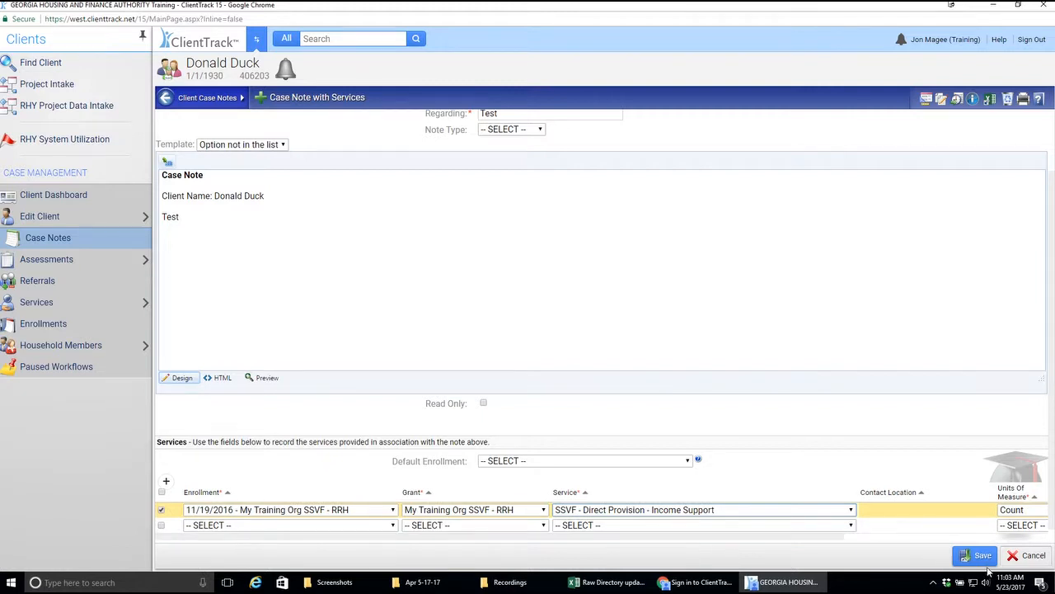
{"action": "left_click", "coordinate": [981, 558]}
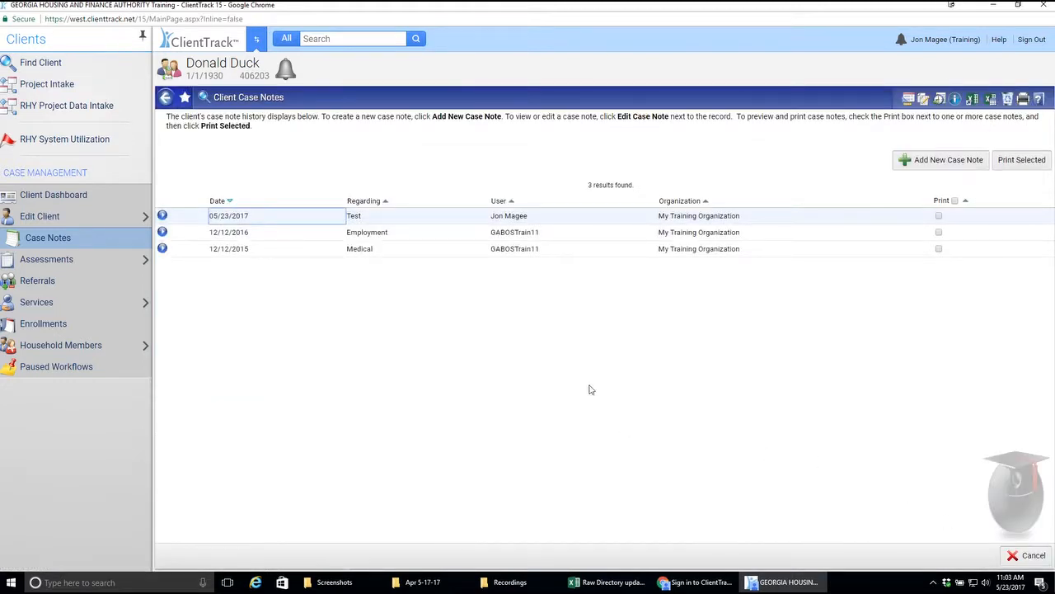
Step: Open the client's service history to check the service recorded with the case note
{"action": "left_click", "coordinate": [75, 305]}
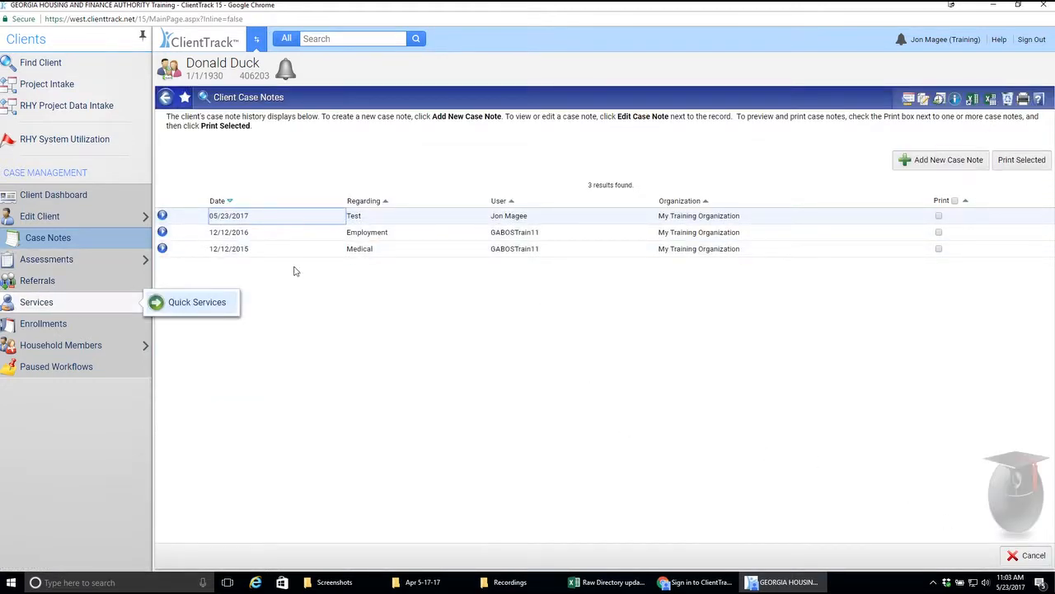
{"action": "left_click", "coordinate": [72, 312]}
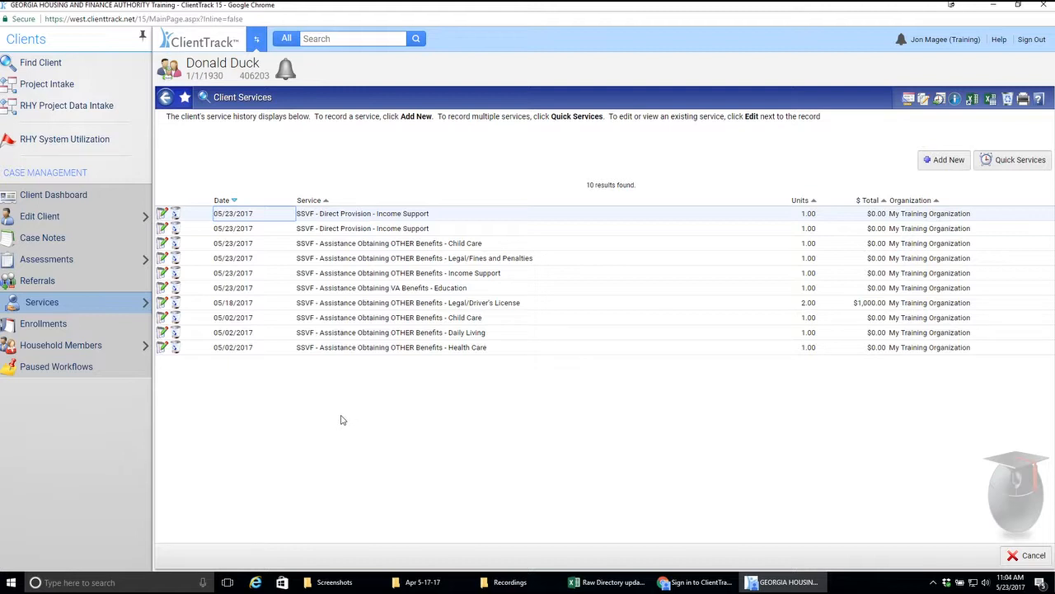
{"action": "mouse_move", "coordinate": [121, 305]}
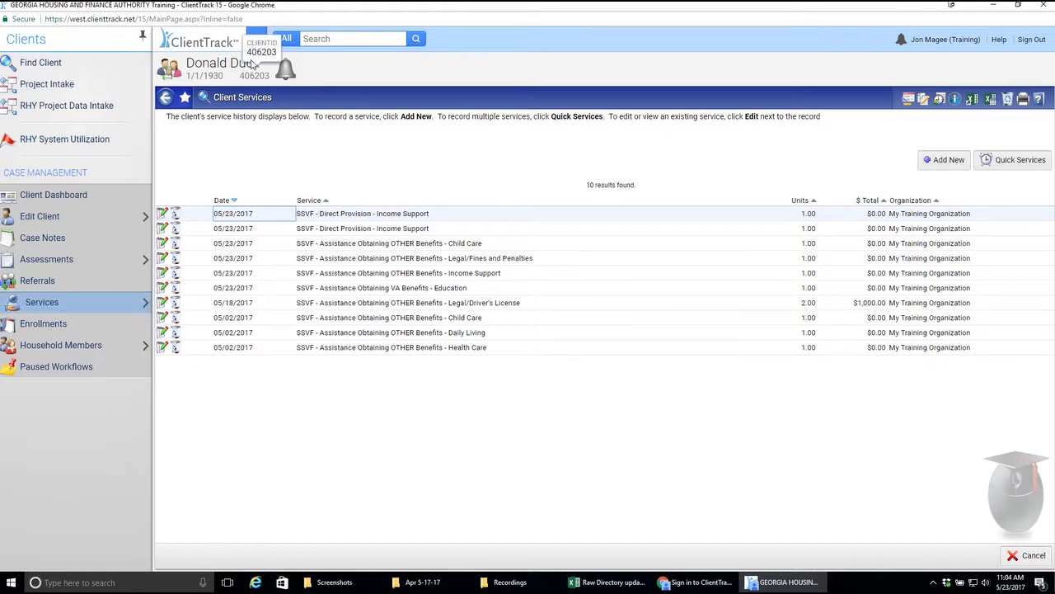
Step: Switch to the Home workspace and open Quick Services for multiple clients
{"action": "left_click", "coordinate": [257, 39]}
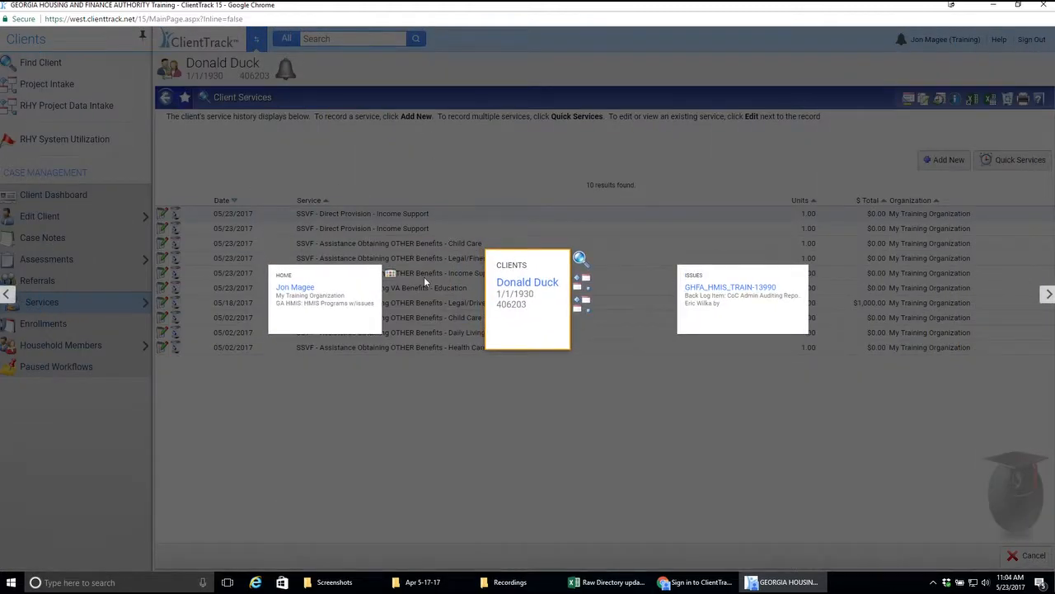
{"action": "left_click", "coordinate": [336, 307]}
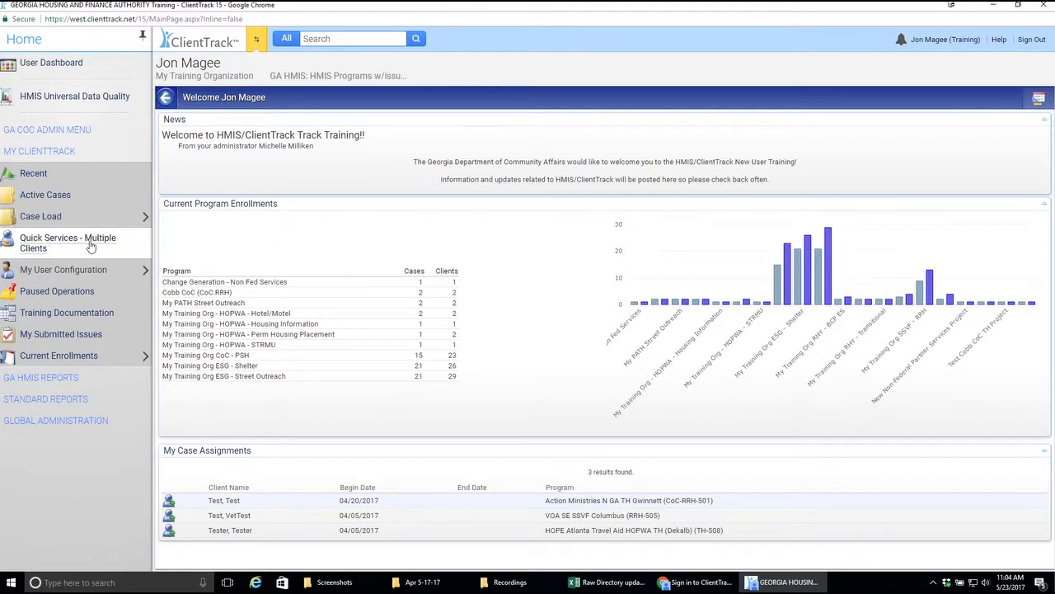
{"action": "left_click", "coordinate": [256, 39]}
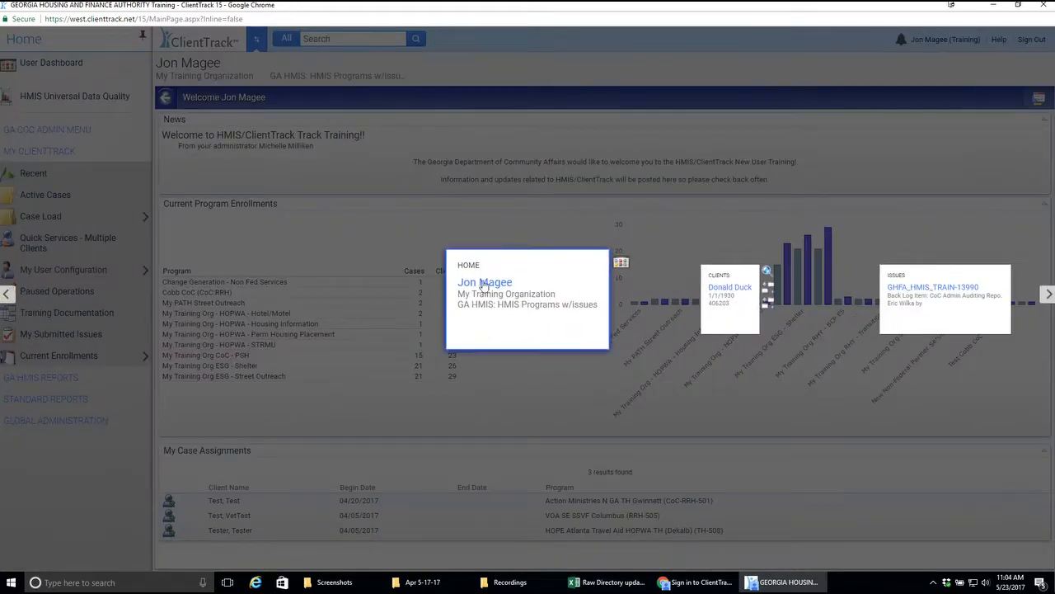
{"action": "left_click", "coordinate": [521, 297]}
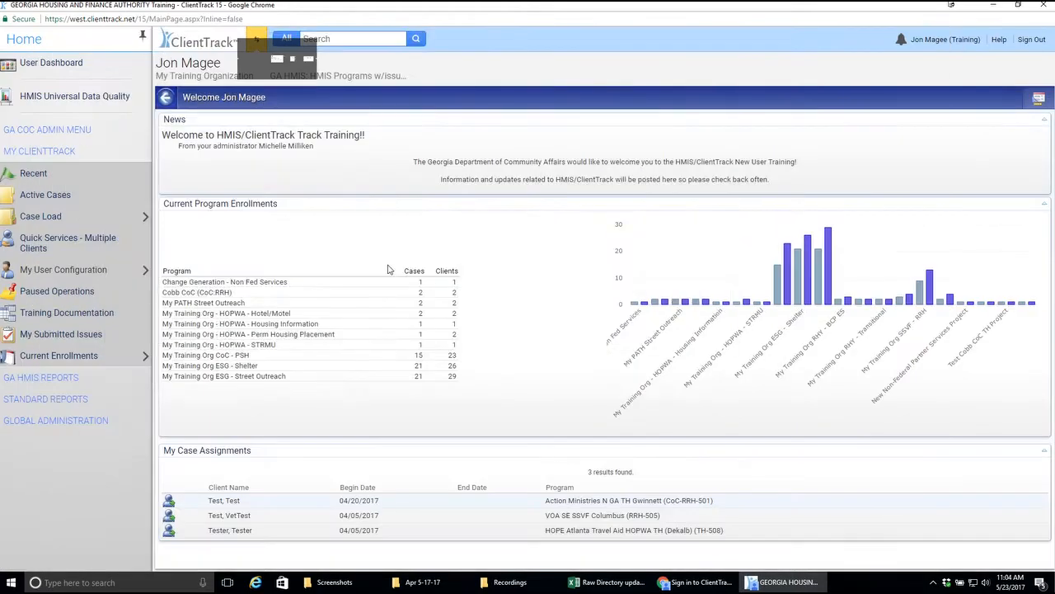
{"action": "left_click", "coordinate": [94, 245]}
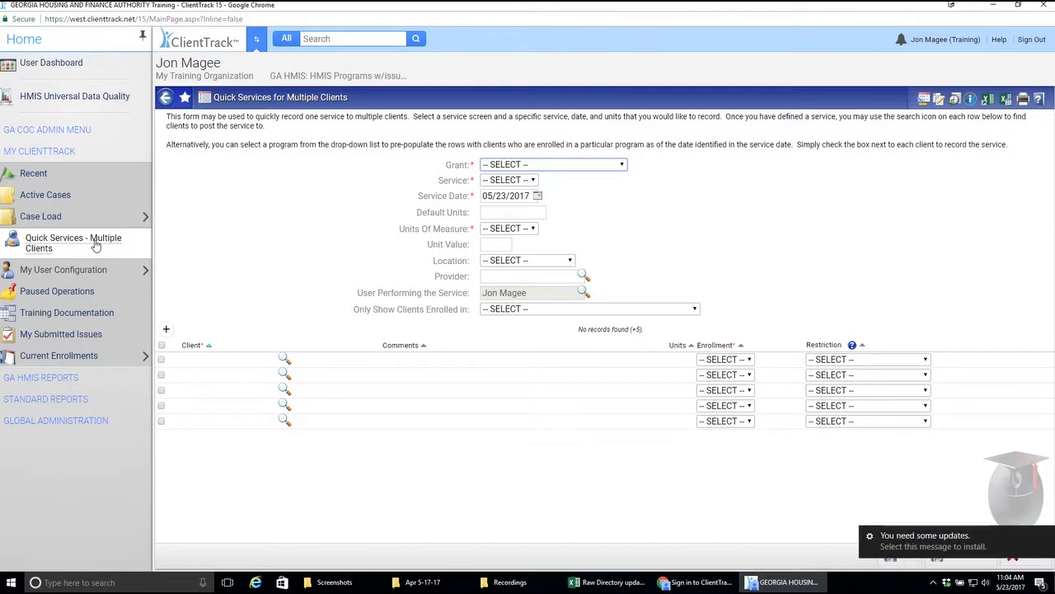
Step: Set the grant to My Training Org SSVF - RRH, the service to SSVF - Case Management and the service date to 05/22/2017
{"action": "left_click", "coordinate": [591, 168]}
{"action": "left_click_drag", "start_coordinate": [626, 192], "coordinate": [624, 330]}
{"action": "left_click", "coordinate": [587, 352]}
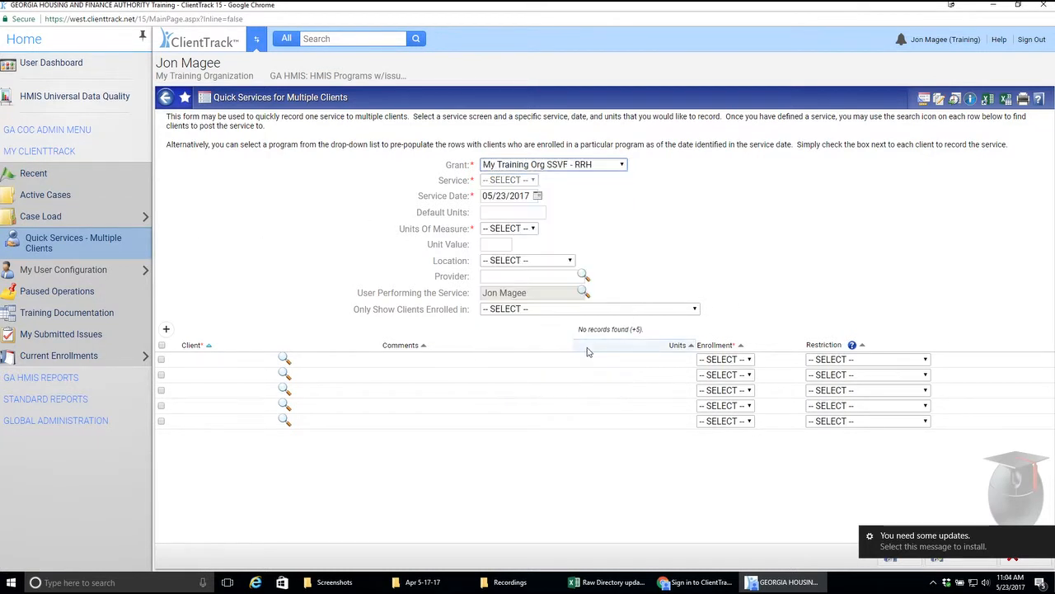
{"action": "left_click", "coordinate": [552, 181]}
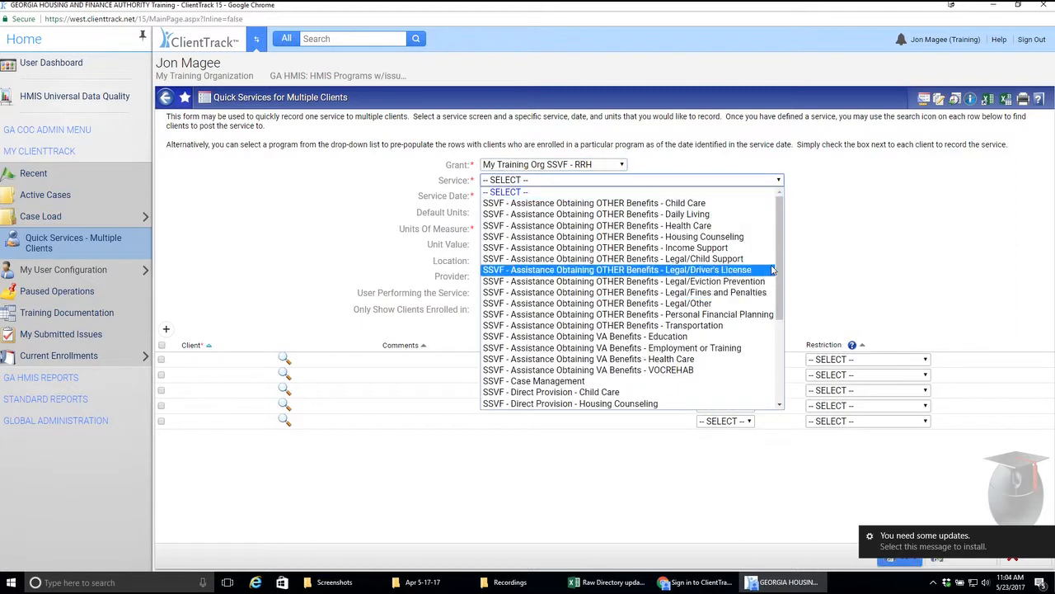
{"action": "left_click", "coordinate": [580, 383]}
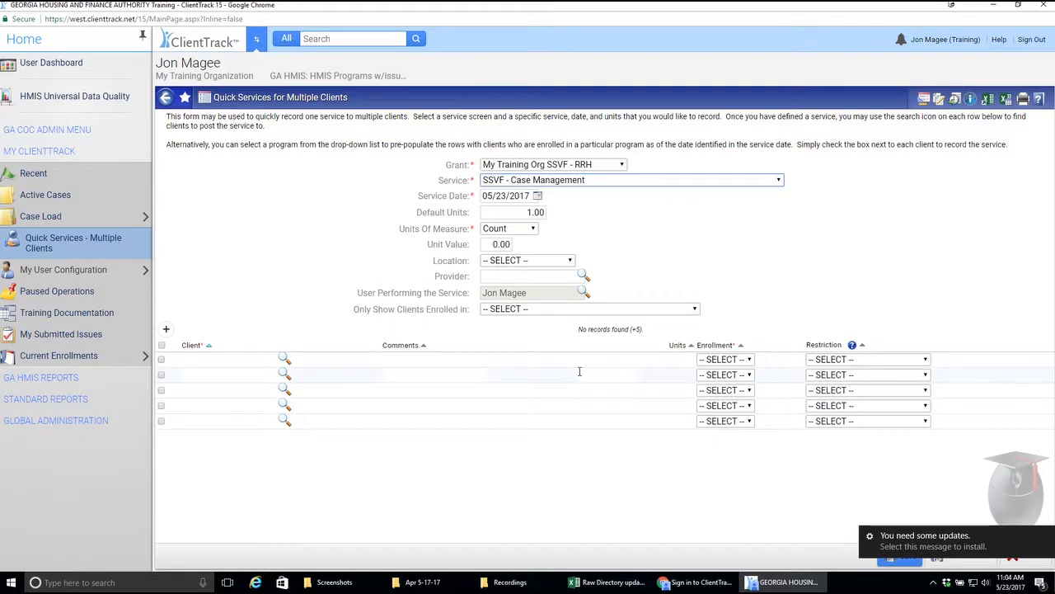
{"action": "left_click", "coordinate": [536, 195]}
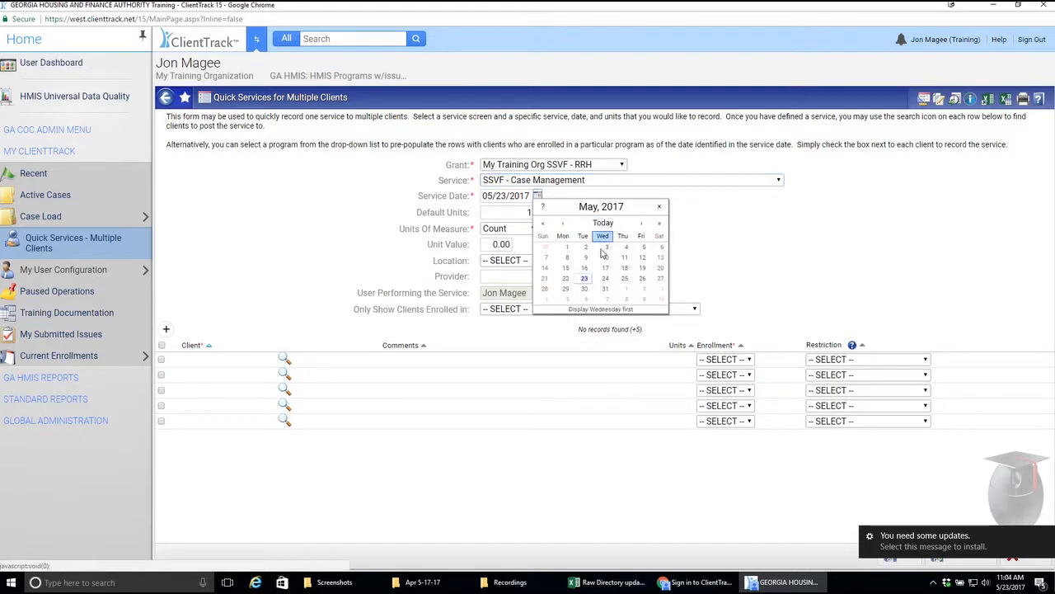
{"action": "left_click", "coordinate": [567, 279]}
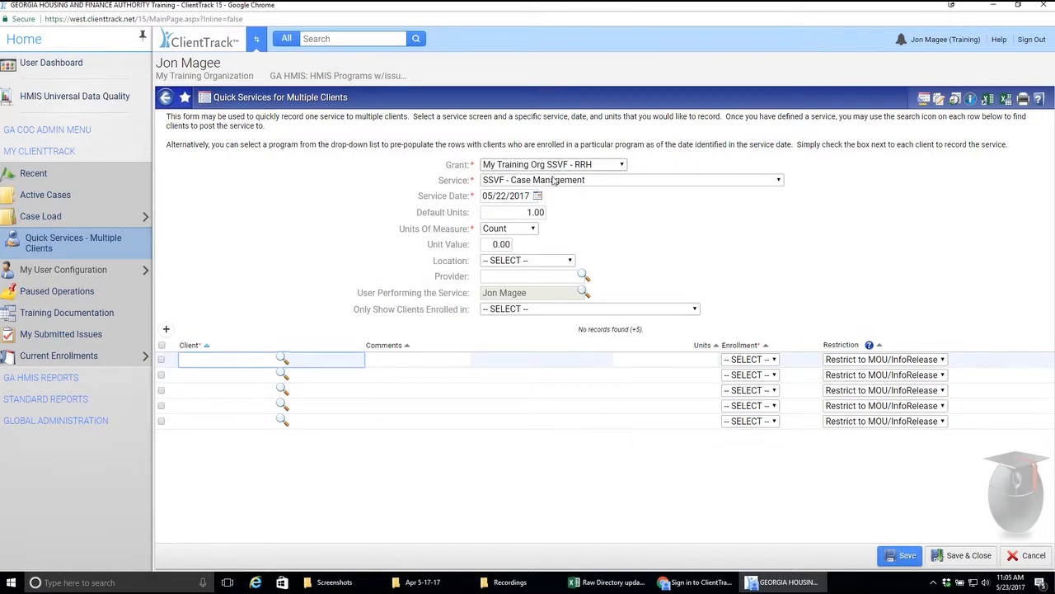
Step: Search for a client by first and last name and assign the second-to-last match to the first client row
{"action": "left_click", "coordinate": [233, 361]}
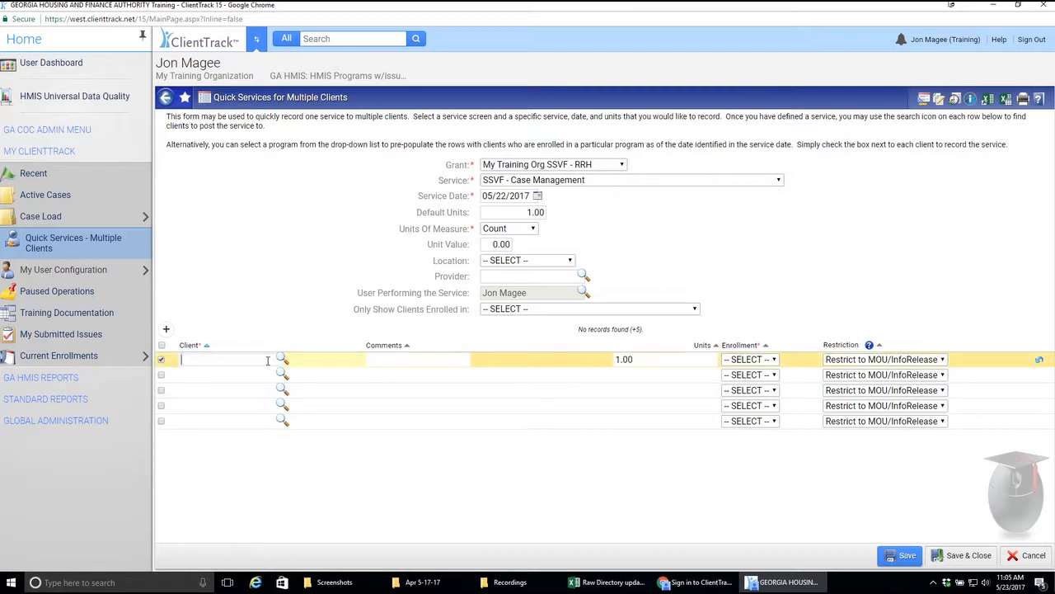
{"action": "left_click", "coordinate": [282, 359]}
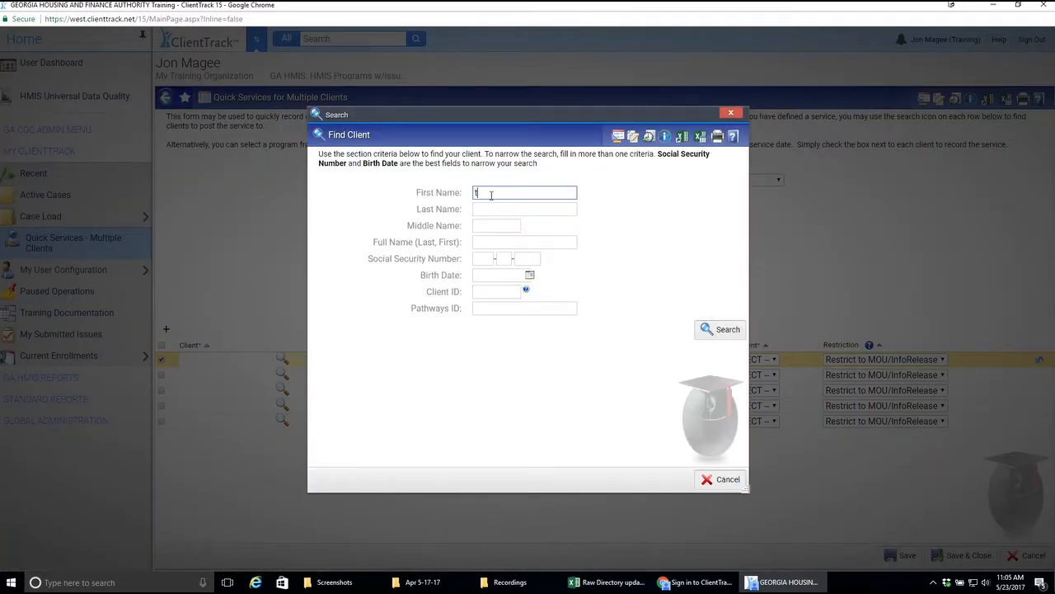
{"action": "key", "text": "Tab"}
{"action": "type", "text": "t"}
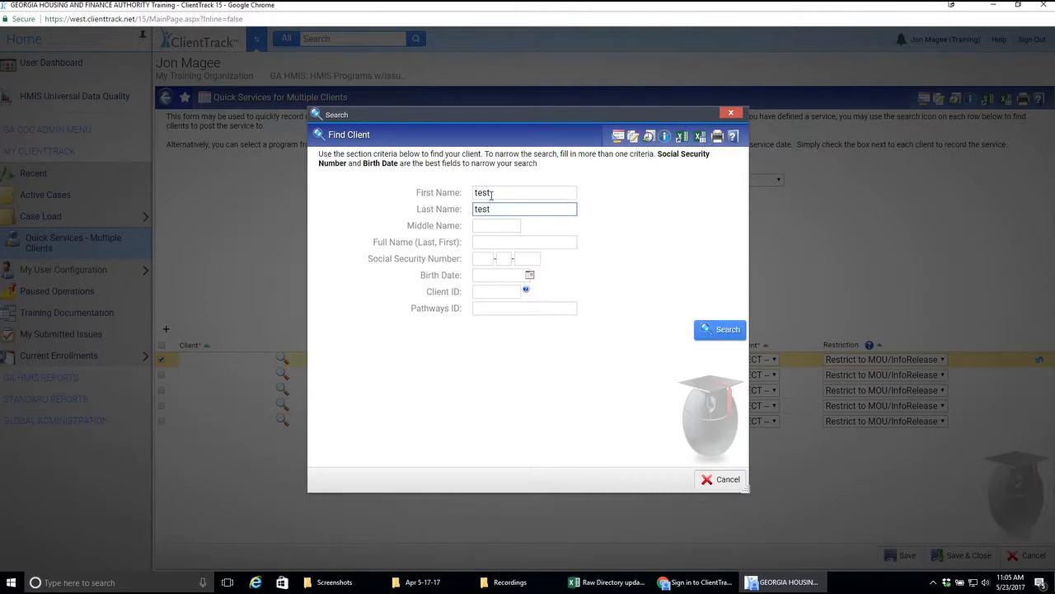
{"action": "left_click", "coordinate": [727, 330]}
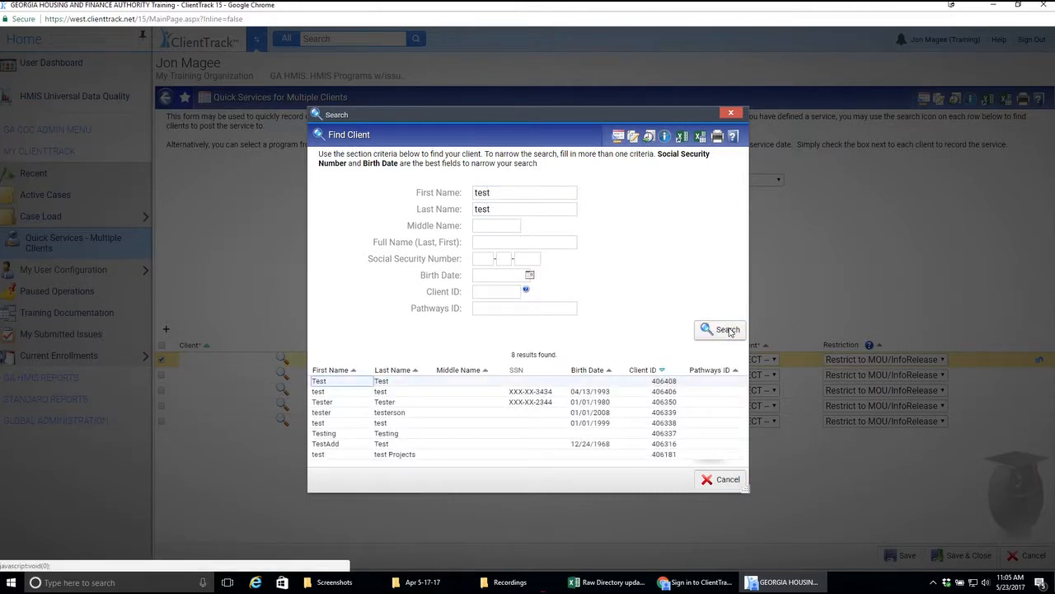
{"action": "left_click", "coordinate": [395, 446]}
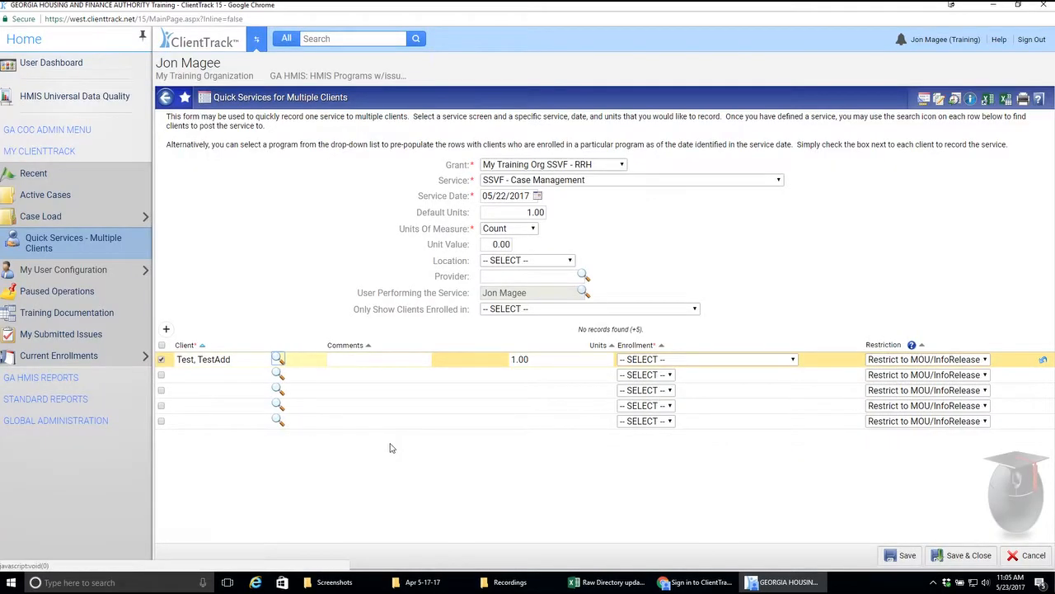
Step: Set the first client's enrollment to 01/16/2017 - My Training Org ESG - Shelter and fill the second row by searching first and last name
{"action": "left_click", "coordinate": [766, 361]}
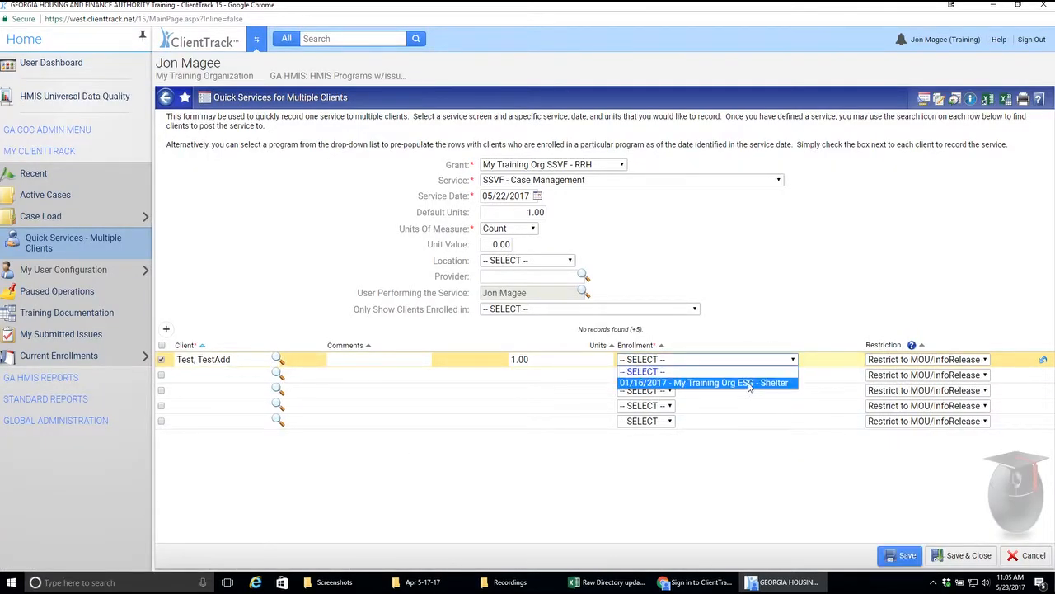
{"action": "left_click", "coordinate": [749, 383]}
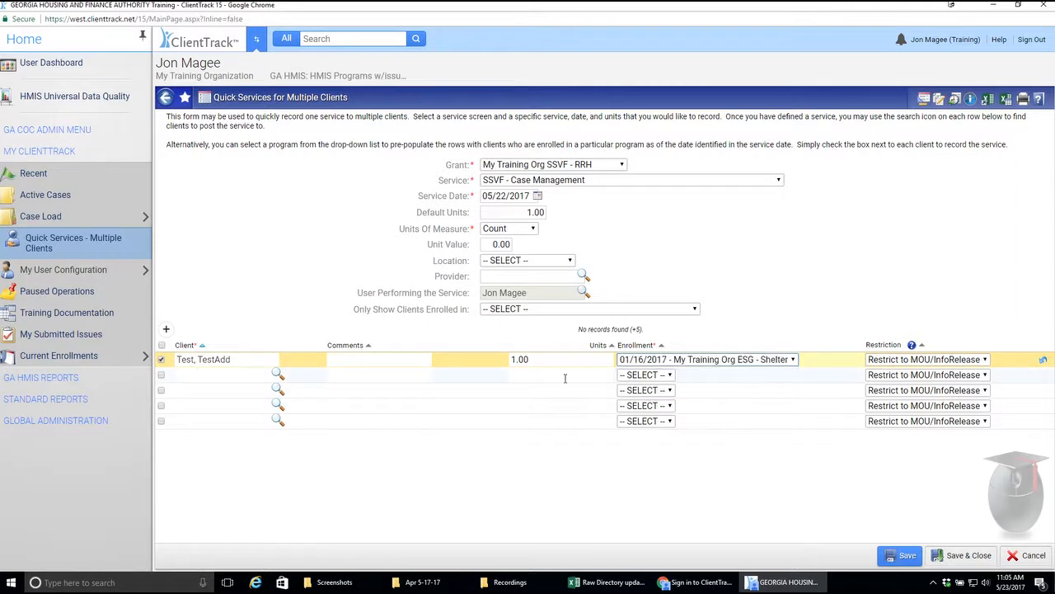
{"action": "left_click", "coordinate": [277, 374]}
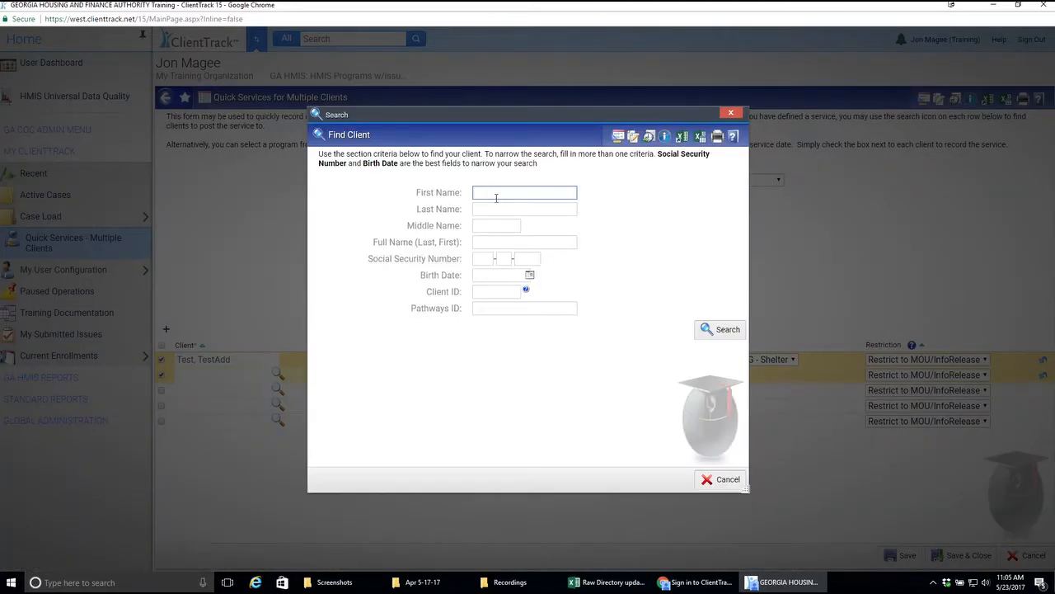
{"action": "type", "text": "test"}
{"action": "left_click", "coordinate": [492, 209]}
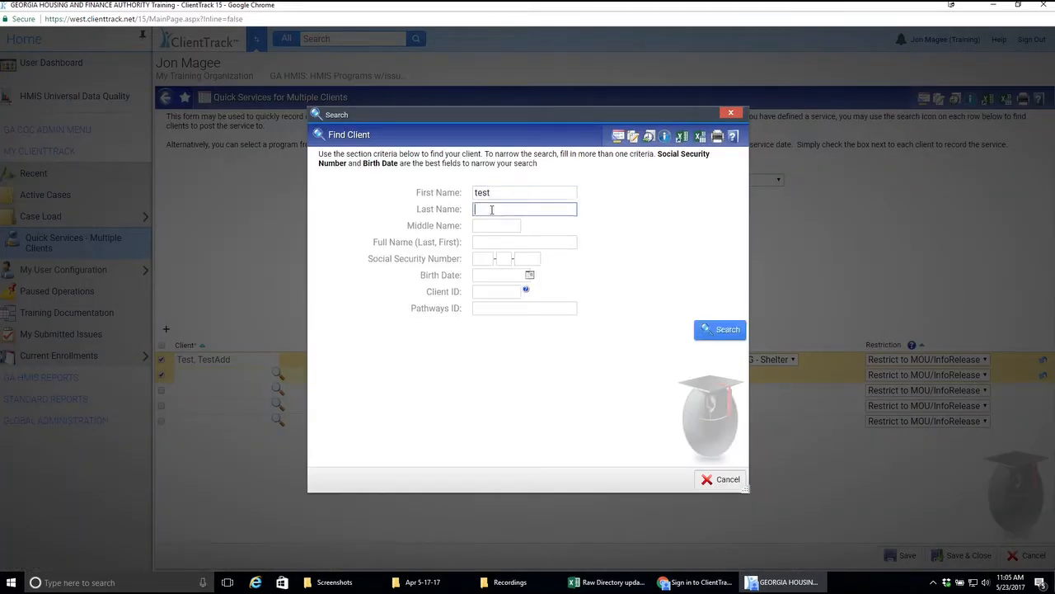
{"action": "type", "text": "test"}
{"action": "left_click", "coordinate": [719, 330]}
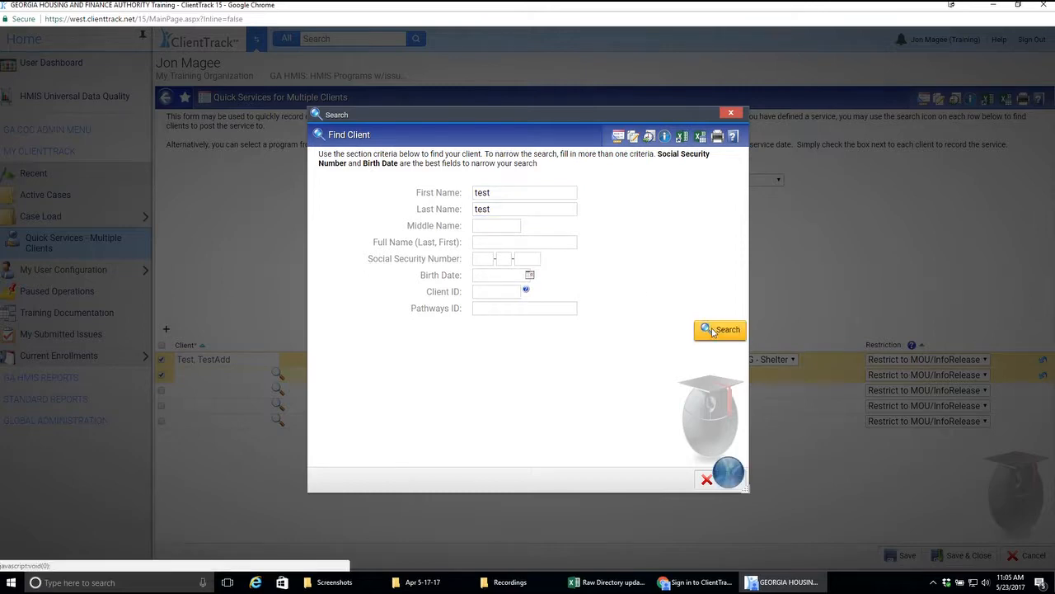
{"action": "left_click", "coordinate": [446, 394]}
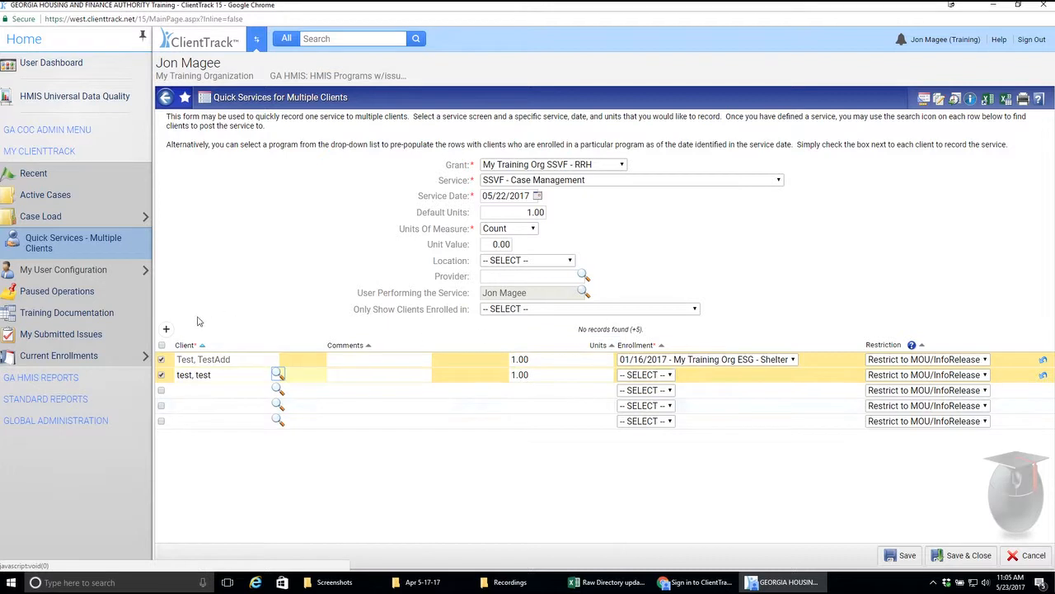
{"action": "left_click", "coordinate": [162, 421]}
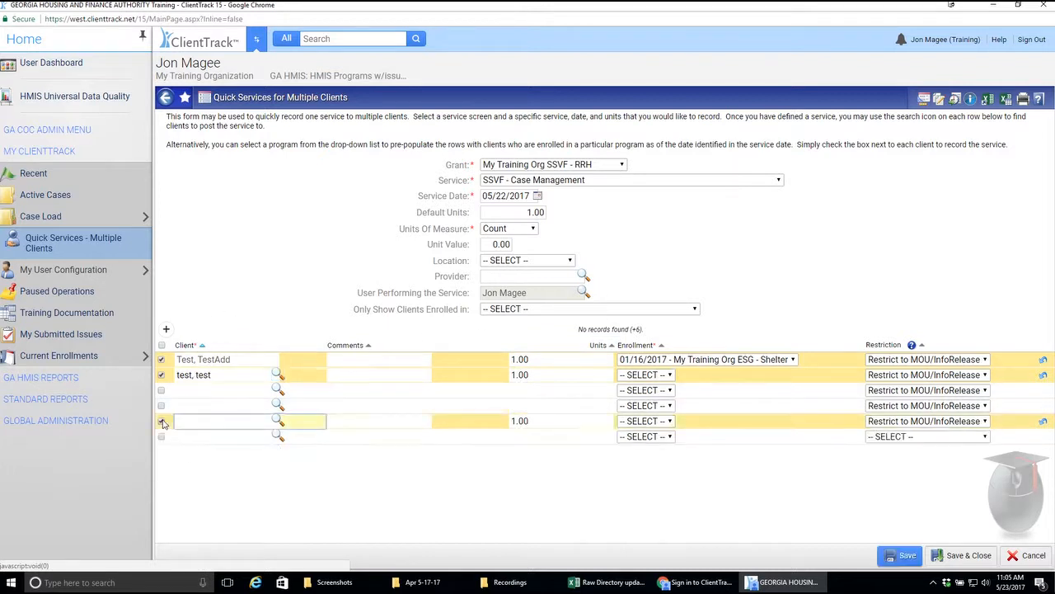
{"action": "left_click", "coordinate": [161, 437]}
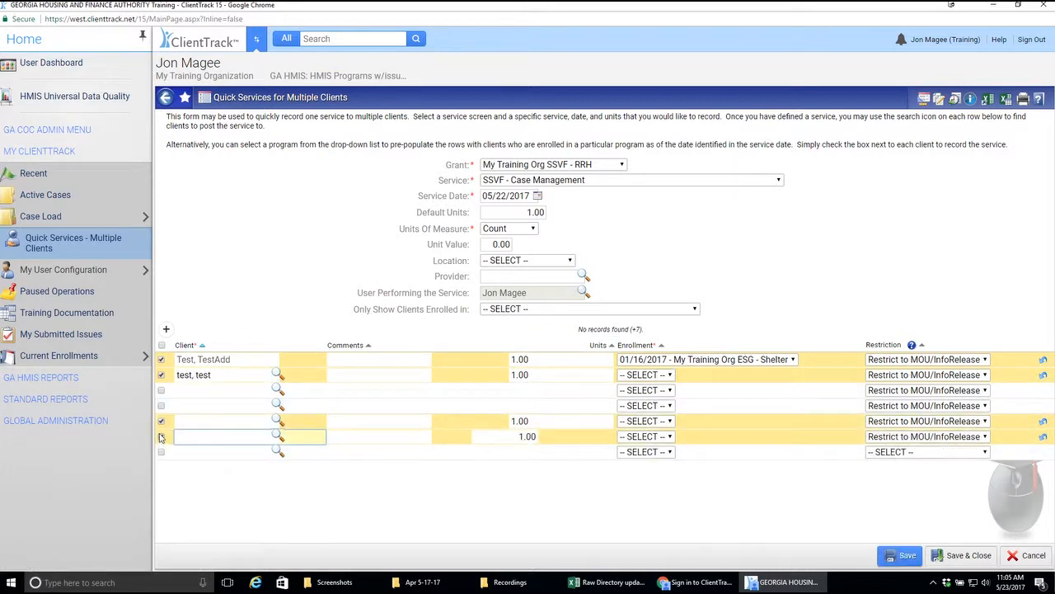
{"action": "left_click", "coordinate": [161, 437]}
{"action": "left_click", "coordinate": [162, 422]}
{"action": "left_click", "coordinate": [161, 375]}
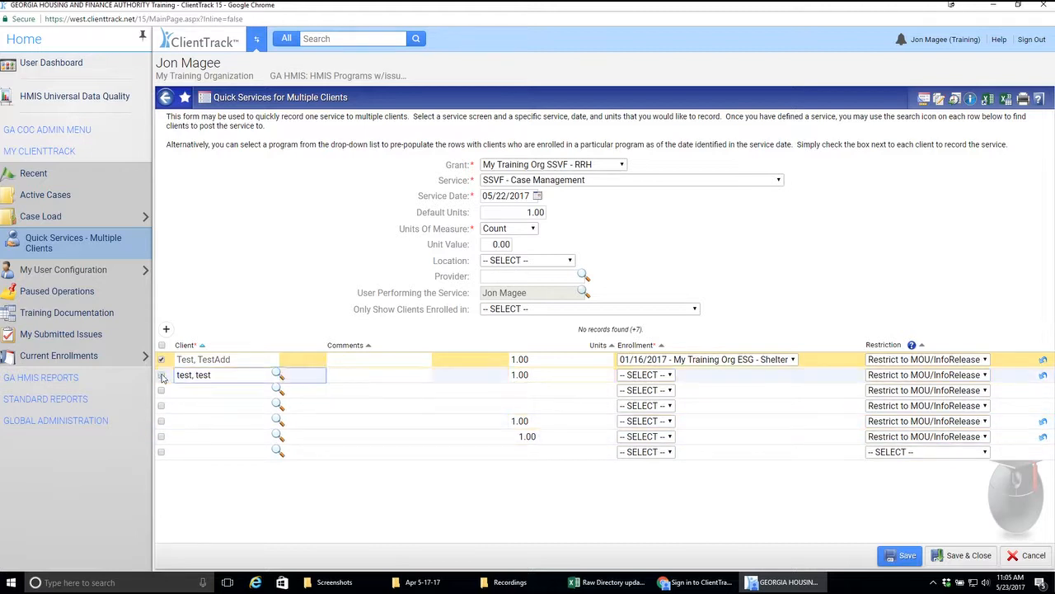
{"action": "left_click", "coordinate": [161, 360]}
{"action": "left_click", "coordinate": [162, 361]}
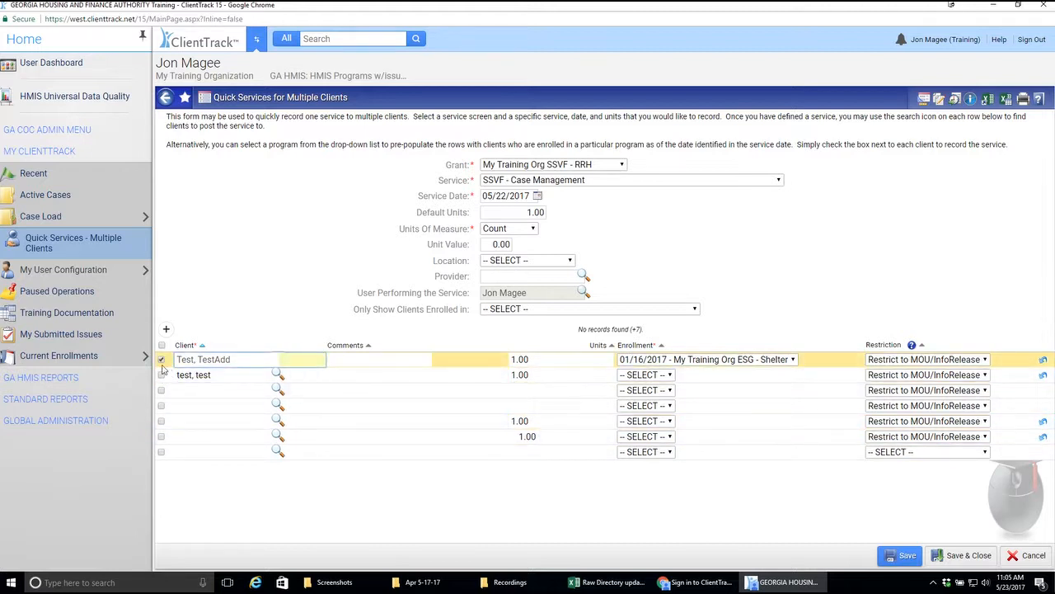
{"action": "left_click", "coordinate": [162, 375]}
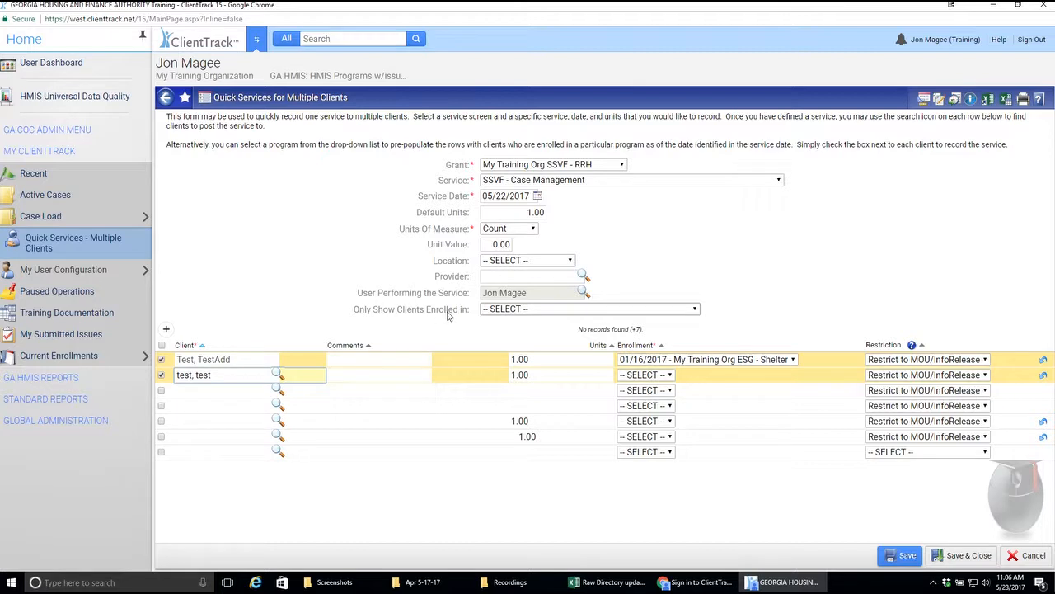
Step: Limit the client list to those enrolled in My Training Org SSVF - RRH and accept refreshing the results
{"action": "left_click", "coordinate": [524, 312]}
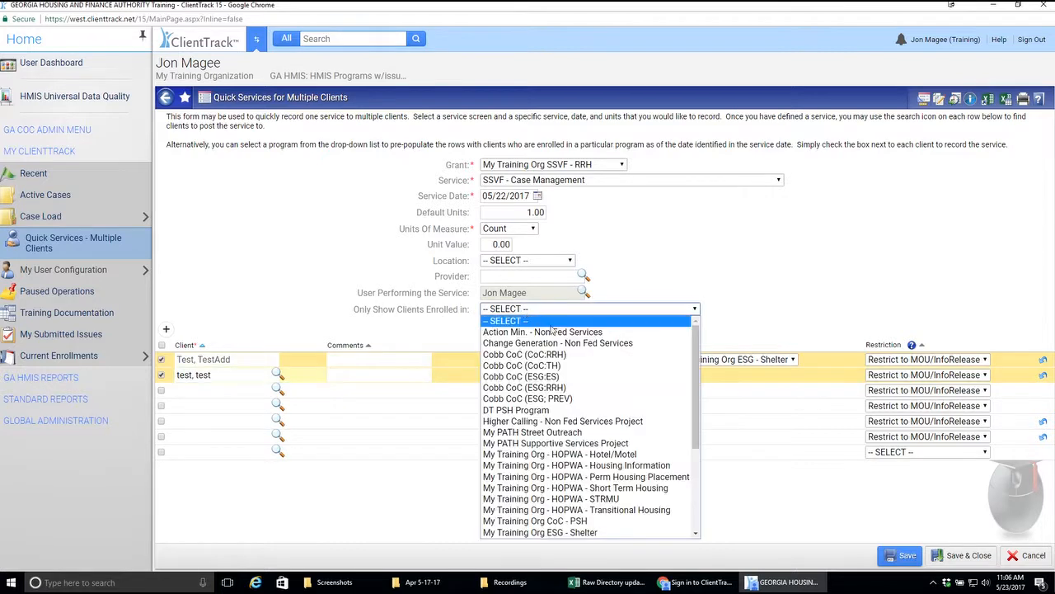
{"action": "left_click_drag", "start_coordinate": [698, 365], "coordinate": [702, 434]}
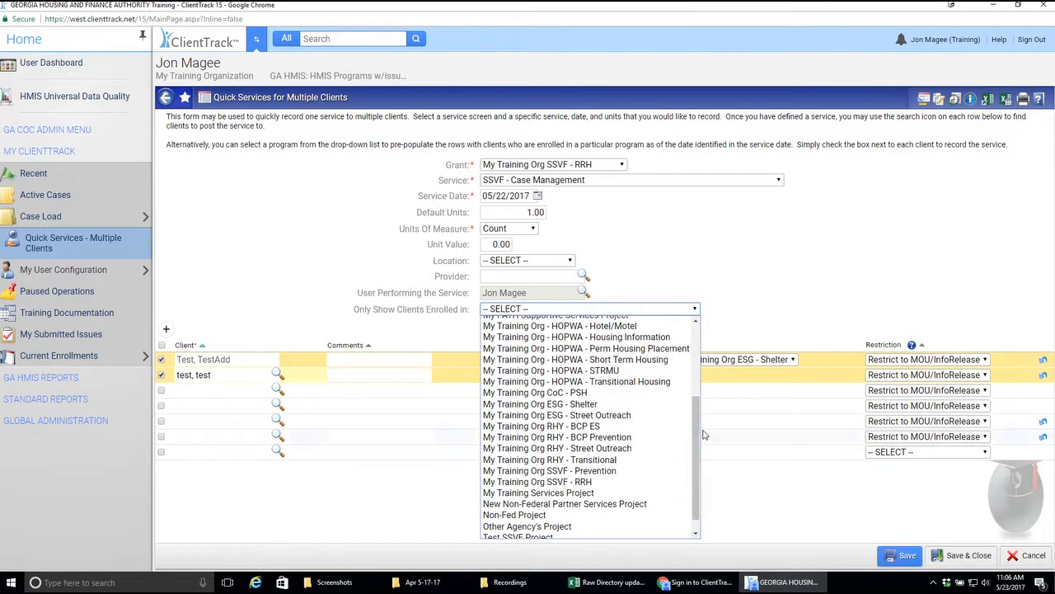
{"action": "left_click", "coordinate": [606, 483]}
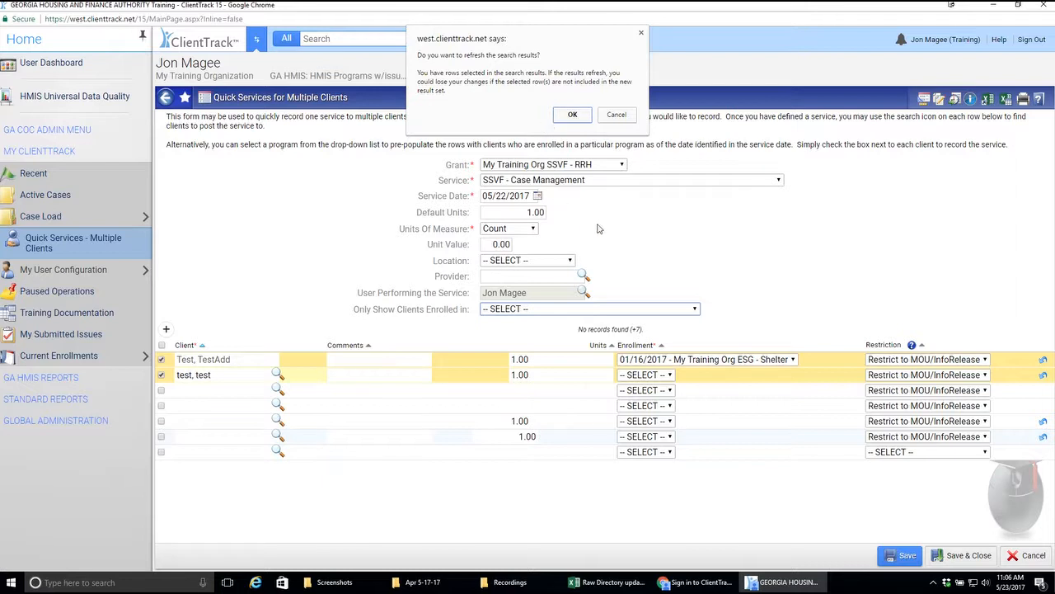
{"action": "left_click", "coordinate": [574, 114]}
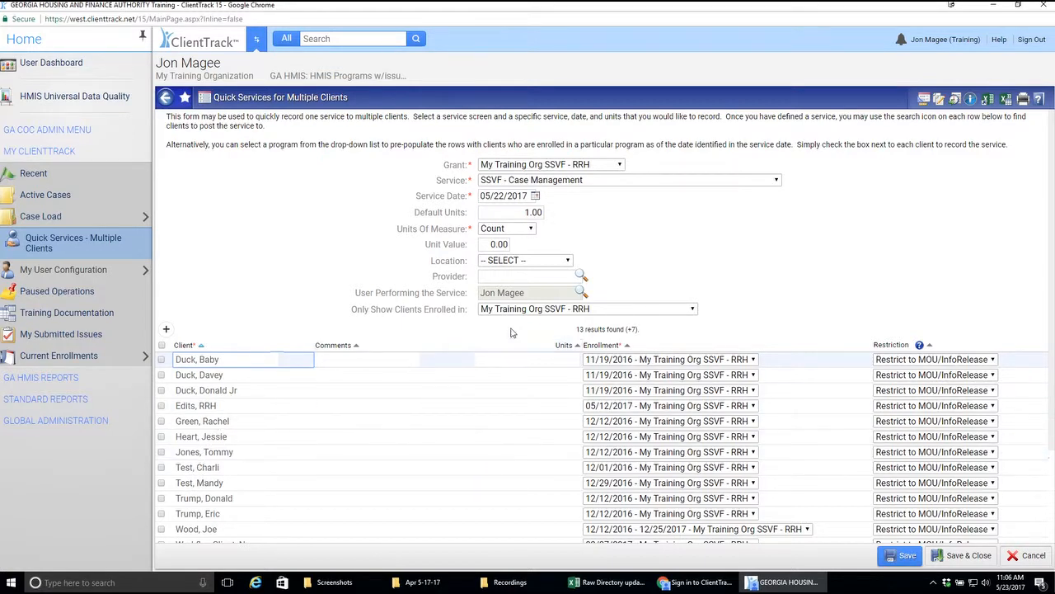
Step: Mark the second, fourth, sixth and eighth clients in the filtered list to receive the service
{"action": "scroll", "coordinate": [206, 478], "scroll_direction": "down", "scroll_amount": 2}
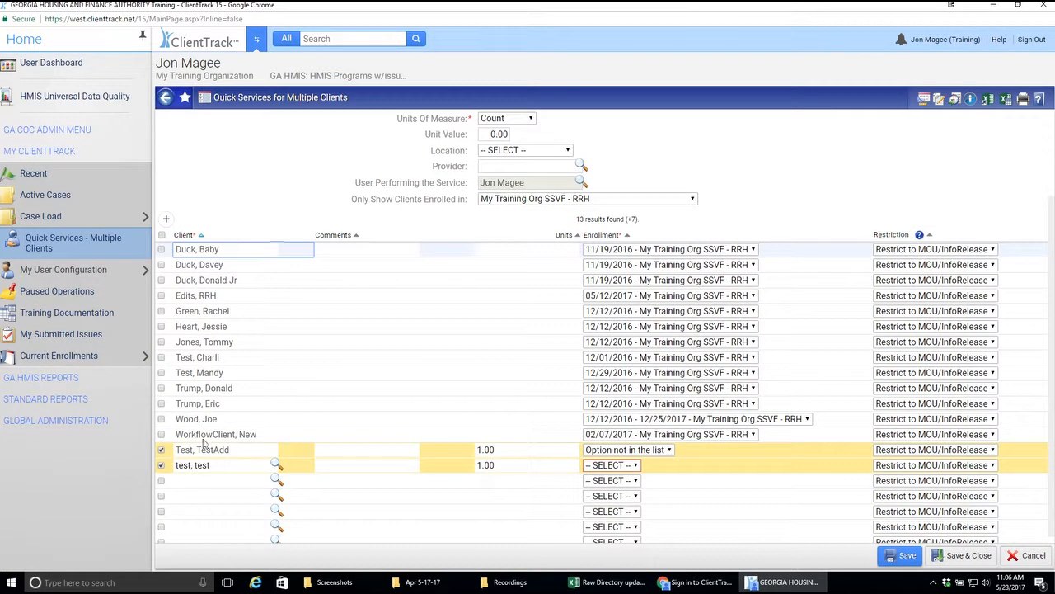
{"action": "scroll", "coordinate": [206, 437], "scroll_direction": "up", "scroll_amount": 1}
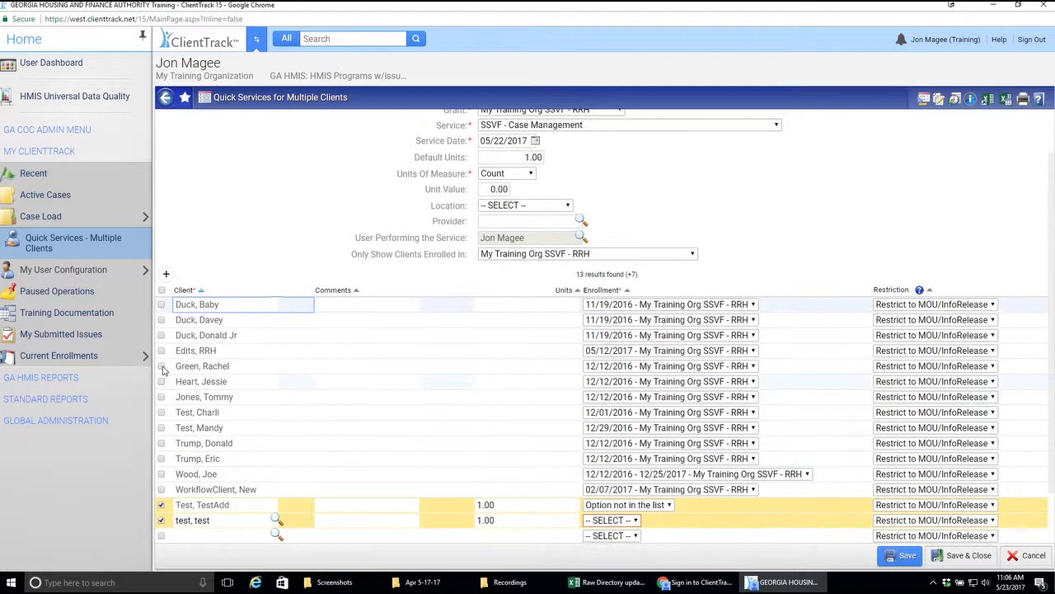
{"action": "left_click", "coordinate": [162, 320]}
{"action": "left_click", "coordinate": [161, 350]}
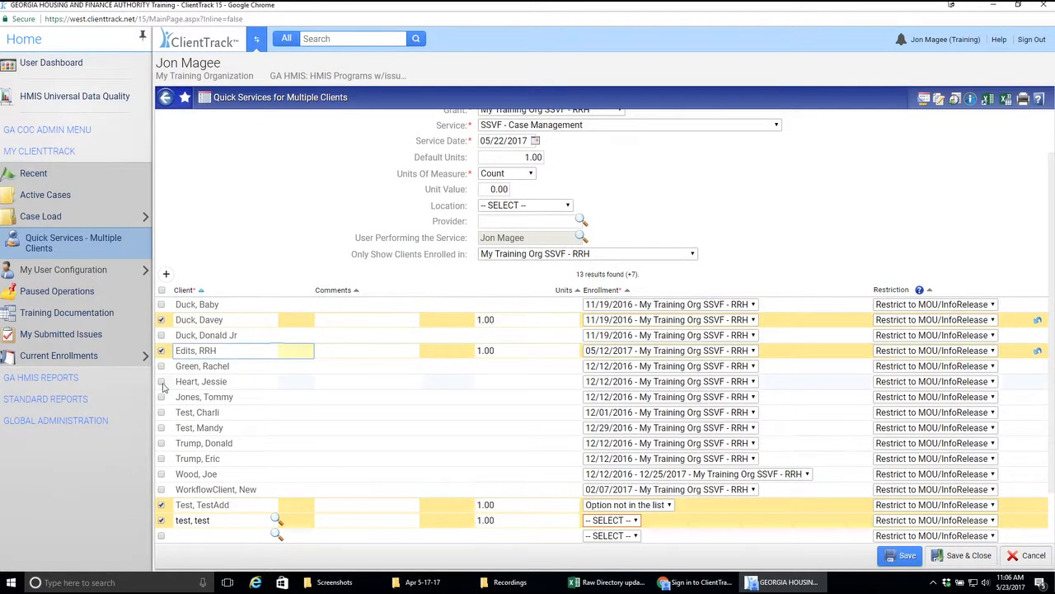
{"action": "left_click", "coordinate": [162, 381]}
{"action": "left_click", "coordinate": [162, 412]}
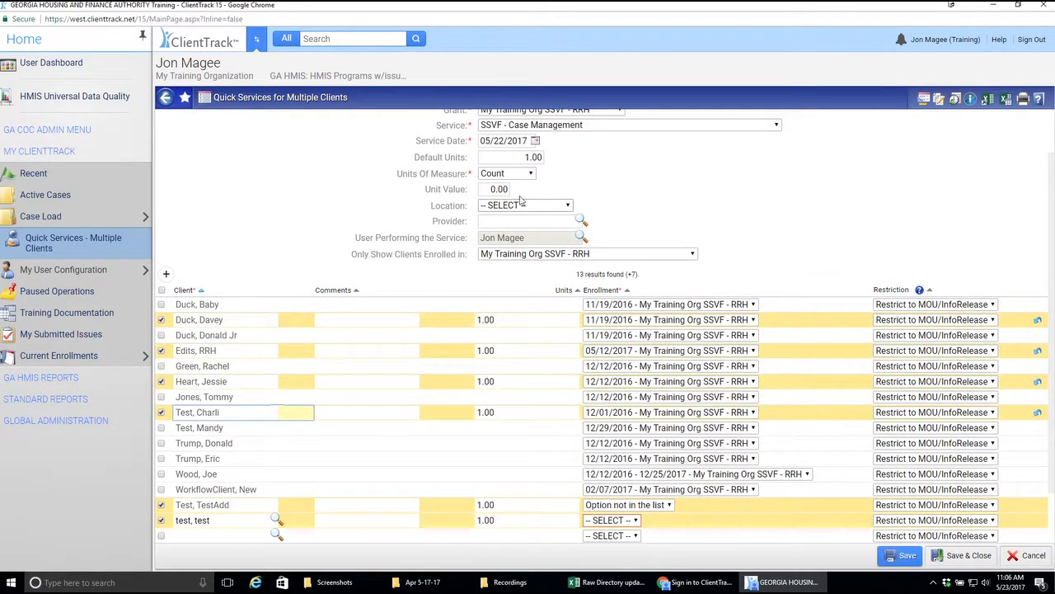
{"action": "scroll", "coordinate": [513, 142], "scroll_direction": "up", "scroll_amount": 1}
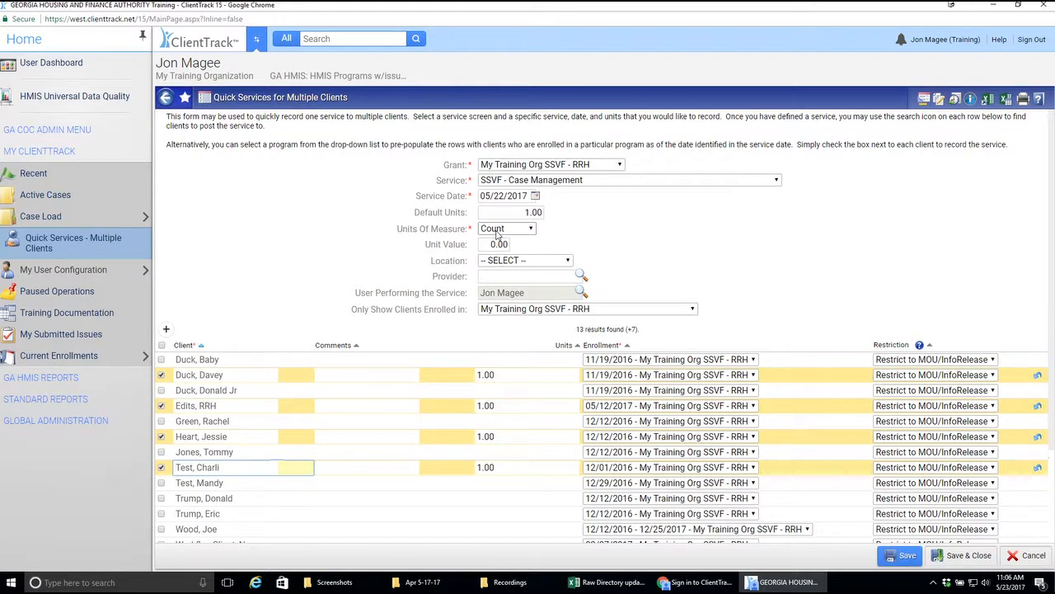
{"action": "left_click", "coordinate": [598, 308]}
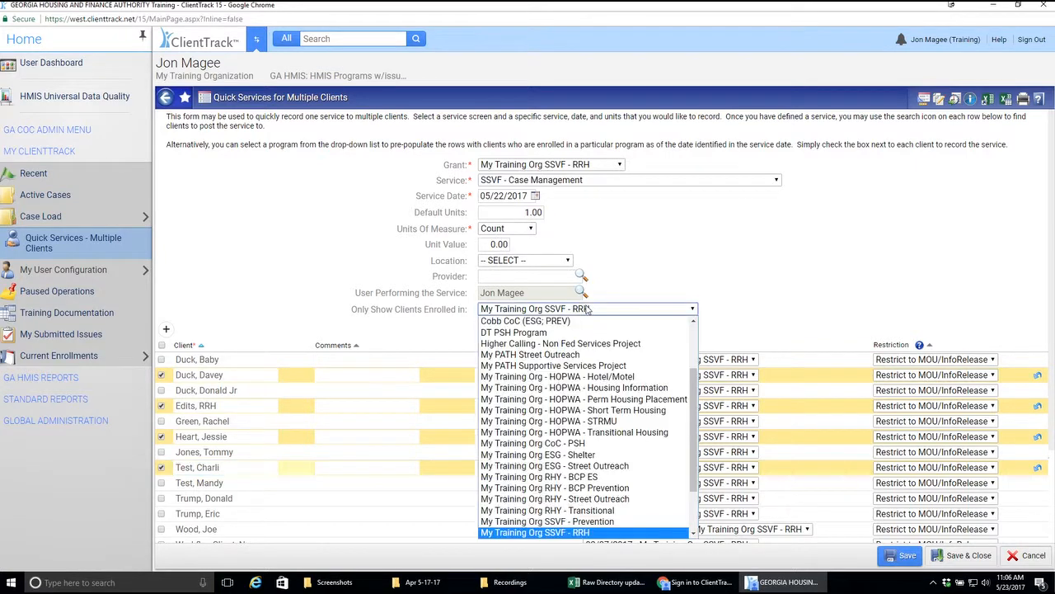
{"action": "left_click", "coordinate": [773, 257]}
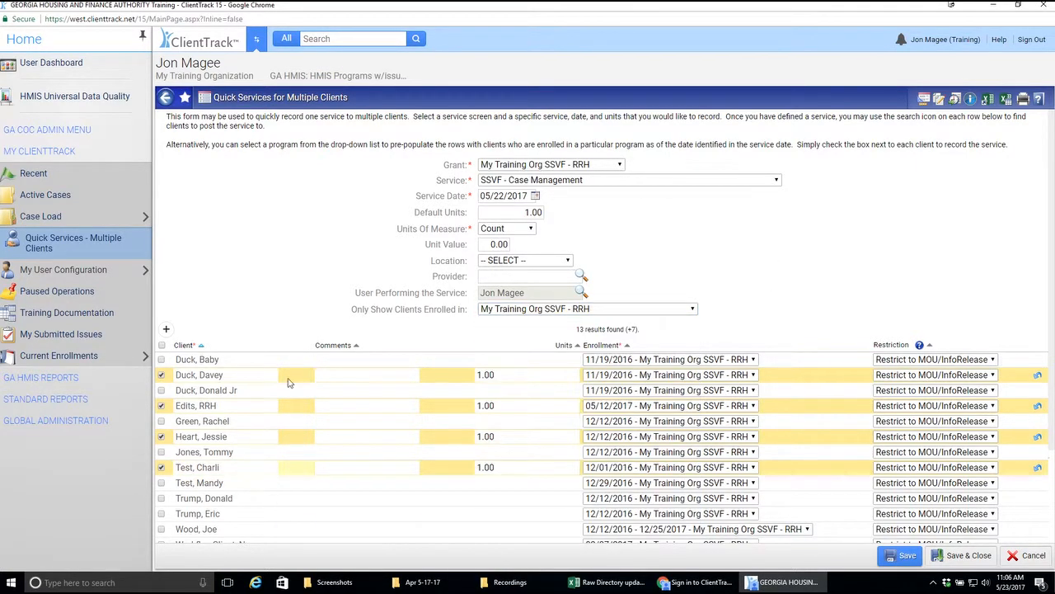
{"action": "left_click", "coordinate": [619, 181]}
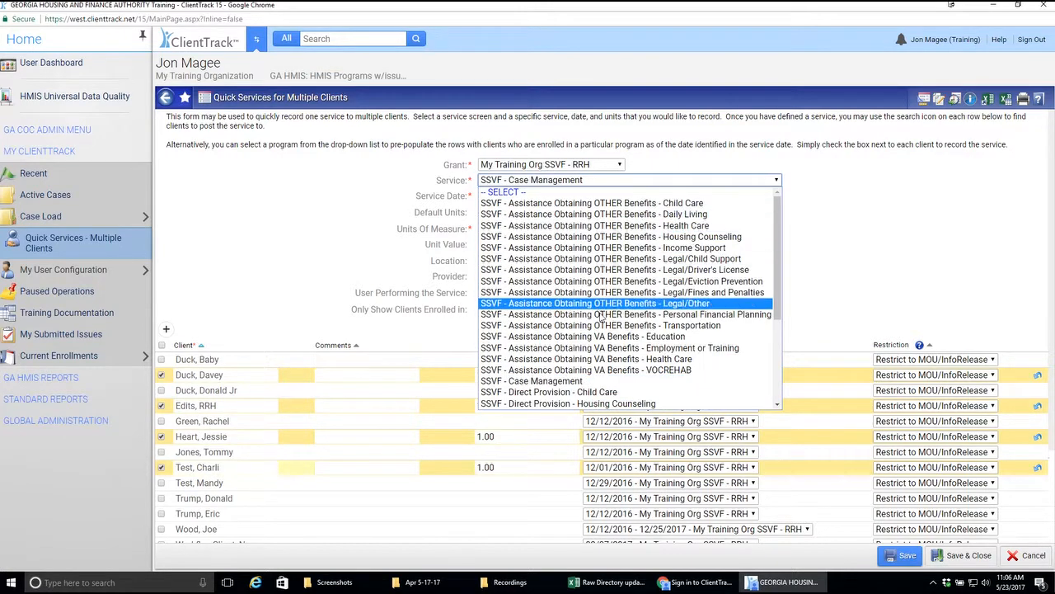
{"action": "left_click", "coordinate": [576, 382]}
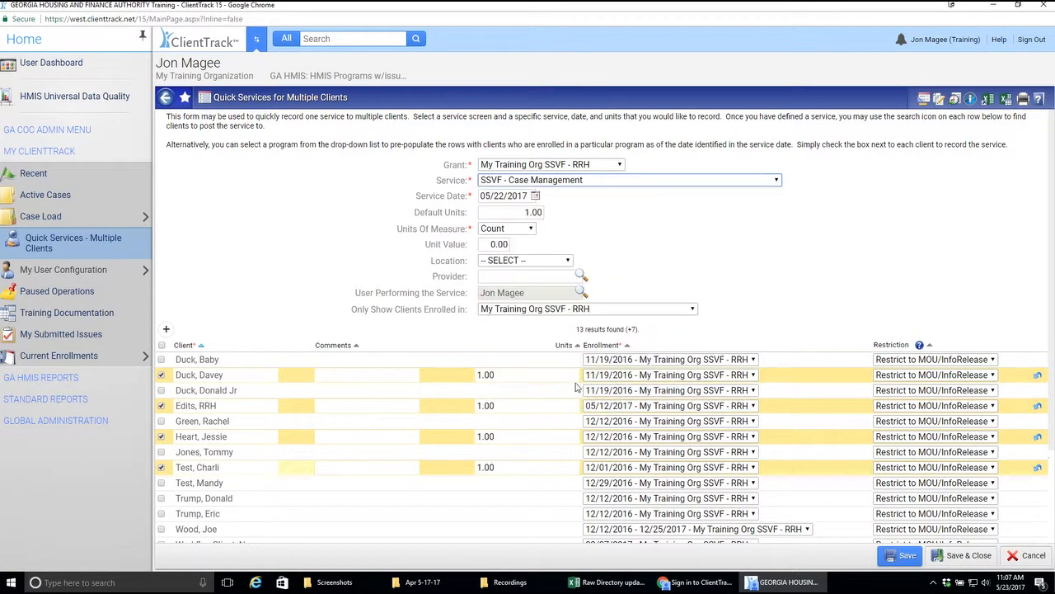
Step: Also mark the first, third and fifth clients in the list to receive the service
{"action": "left_click", "coordinate": [162, 360]}
{"action": "left_click", "coordinate": [161, 390]}
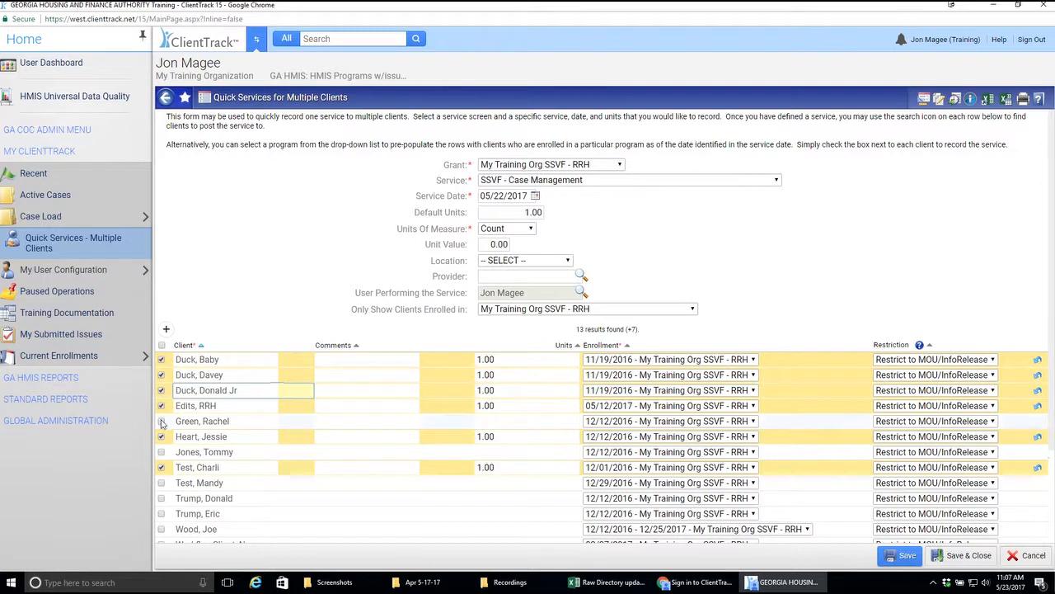
{"action": "left_click", "coordinate": [162, 421]}
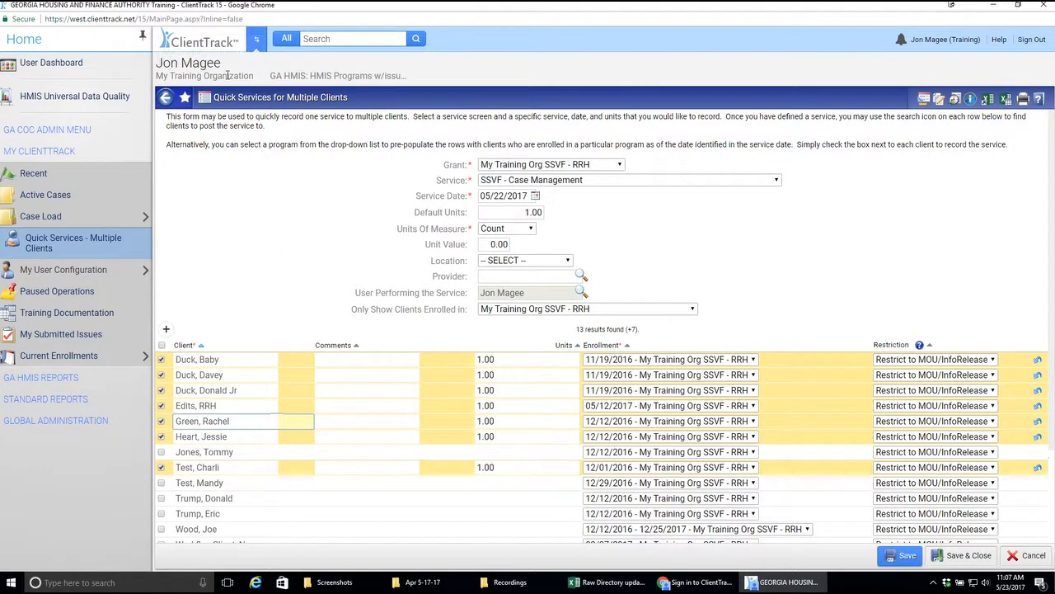
Step: Switch to the Clients workspace and open the current client's service history
{"action": "left_click", "coordinate": [256, 39]}
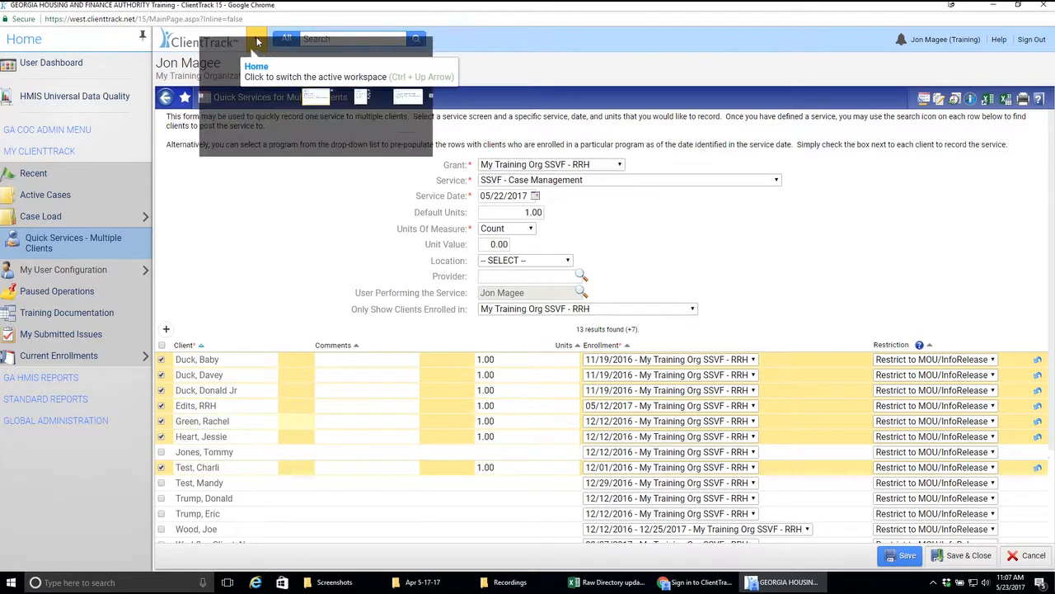
{"action": "left_click", "coordinate": [740, 308]}
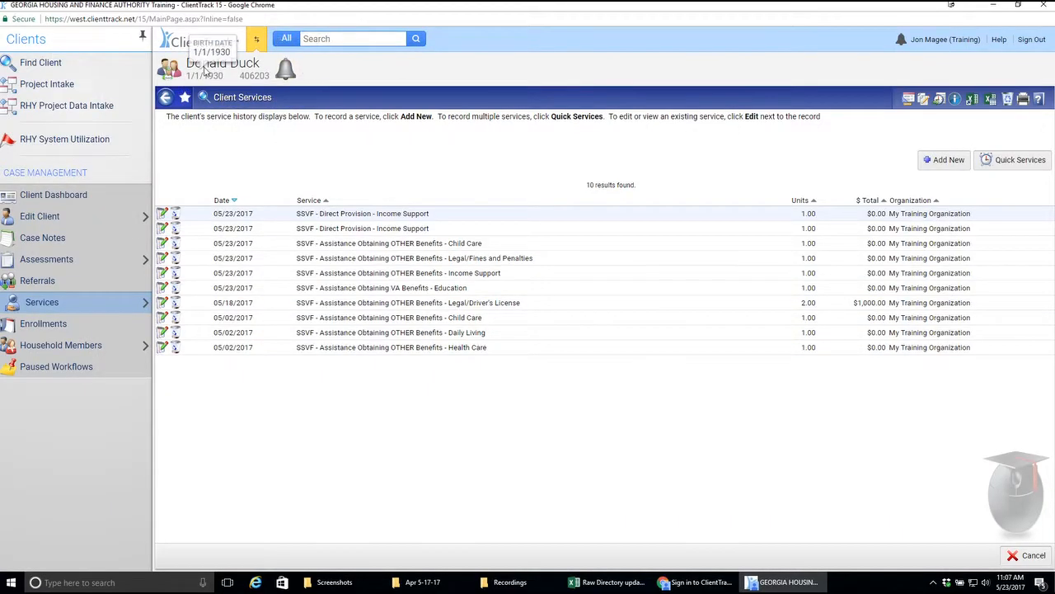
{"action": "left_click", "coordinate": [49, 310]}
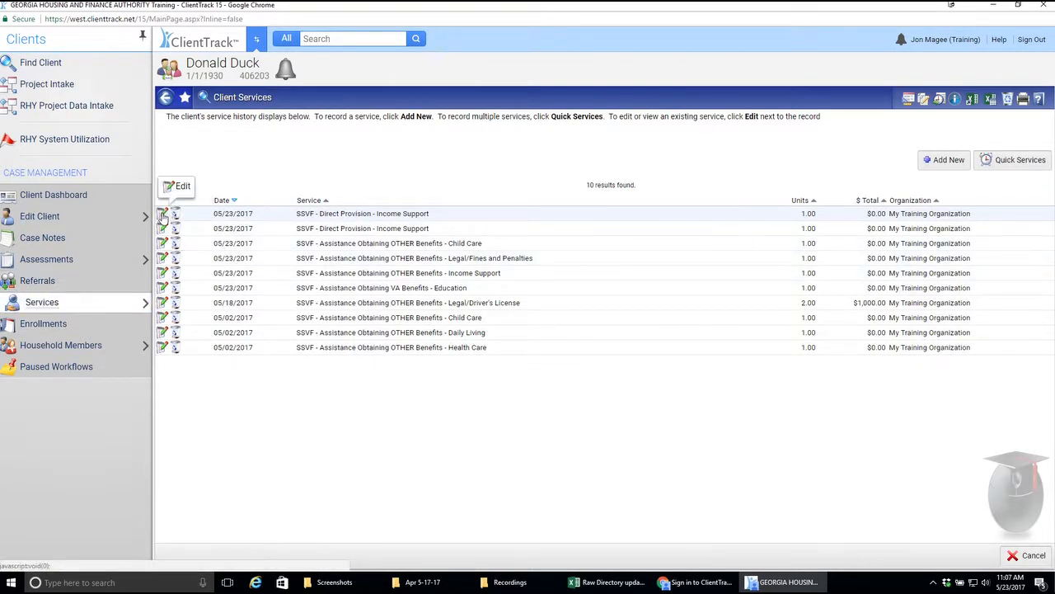
Step: Open the topmost SSVF - Direct Provision - Income Support service, review its date, units, unit value and comments fields, and leave without saving
{"action": "left_click", "coordinate": [163, 216]}
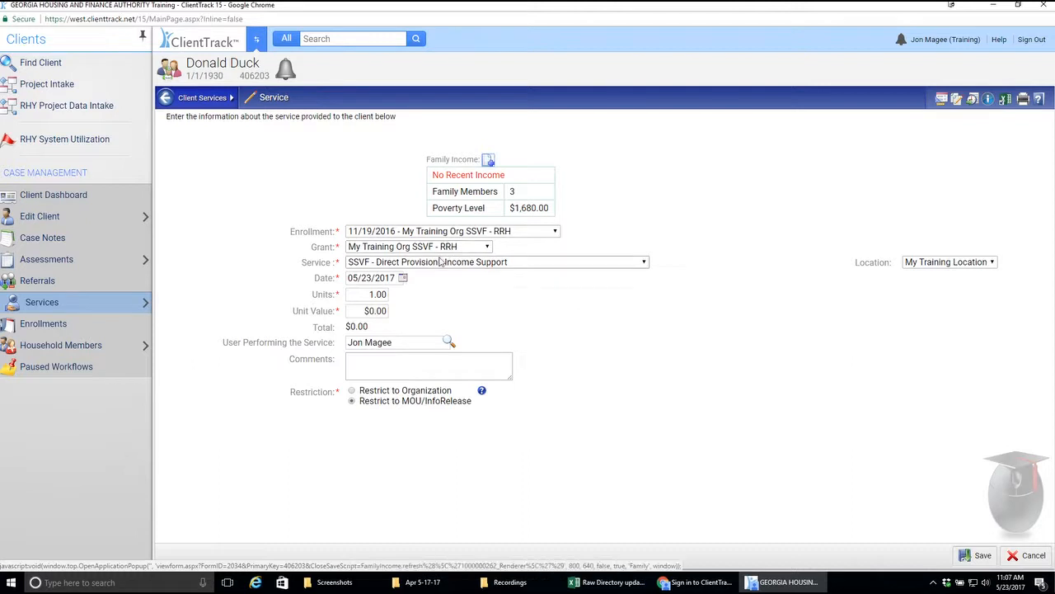
{"action": "left_click", "coordinate": [377, 278]}
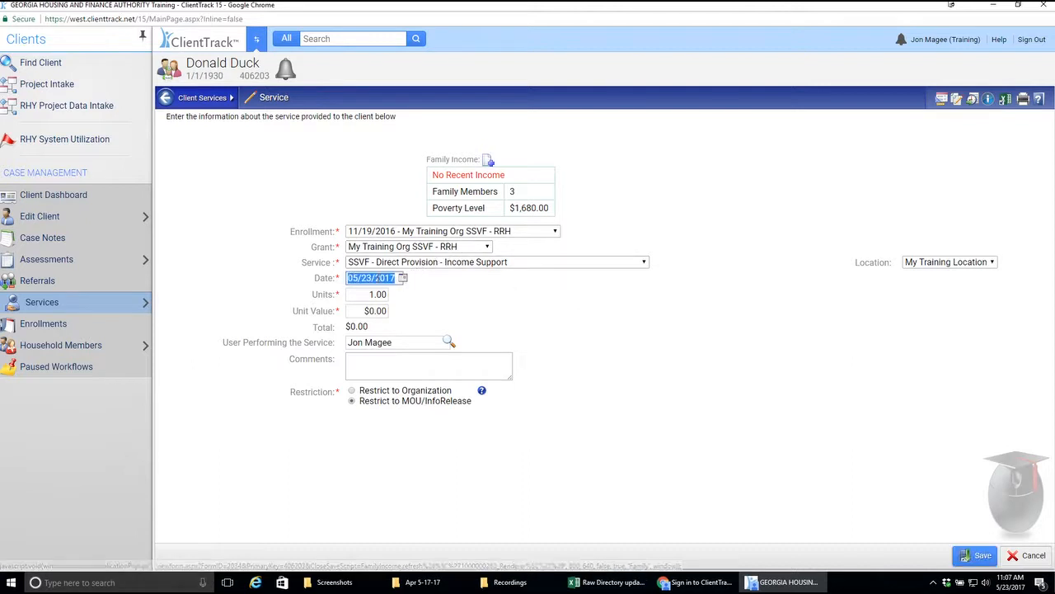
{"action": "left_click", "coordinate": [373, 293]}
{"action": "left_click", "coordinate": [377, 311]}
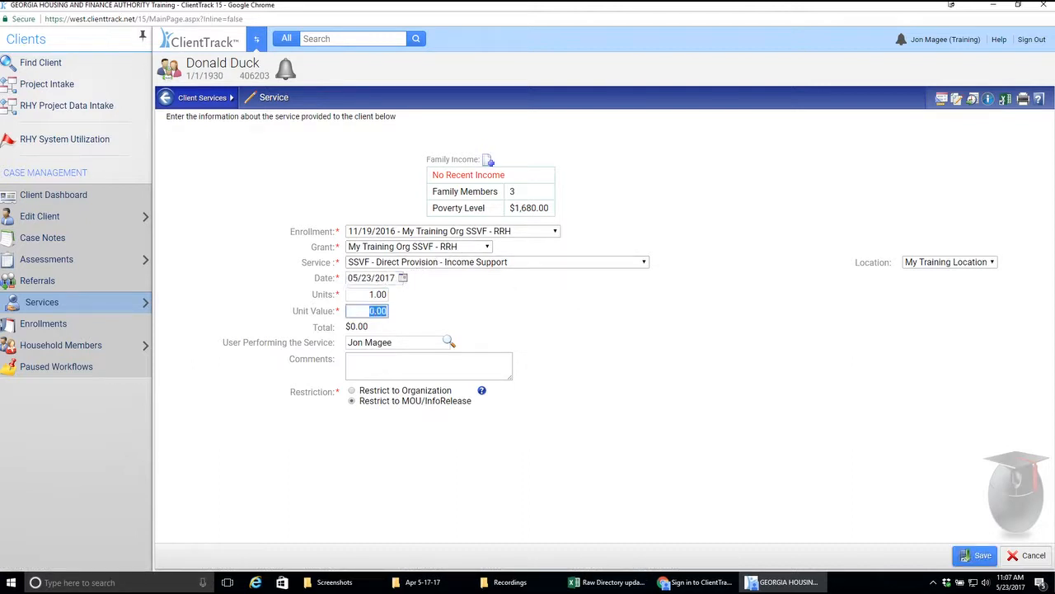
{"action": "left_click", "coordinate": [395, 365]}
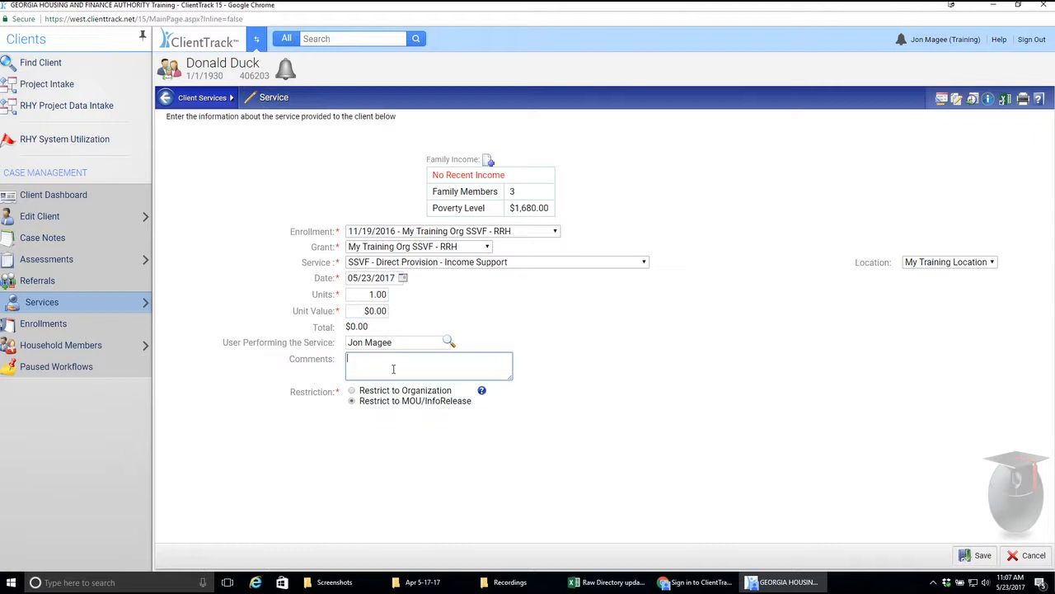
{"action": "left_click", "coordinate": [1027, 560]}
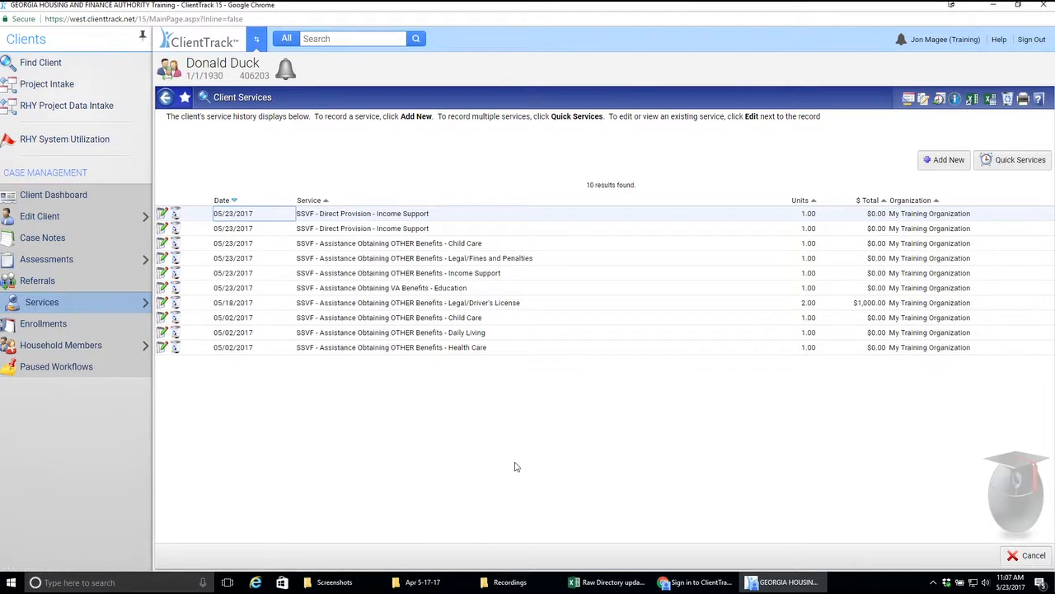
Step: Delete the topmost SSVF - Direct Provision - Income Support service dated 05/23/2017 from the client's service history and confirm the deletion
{"action": "left_click", "coordinate": [177, 214]}
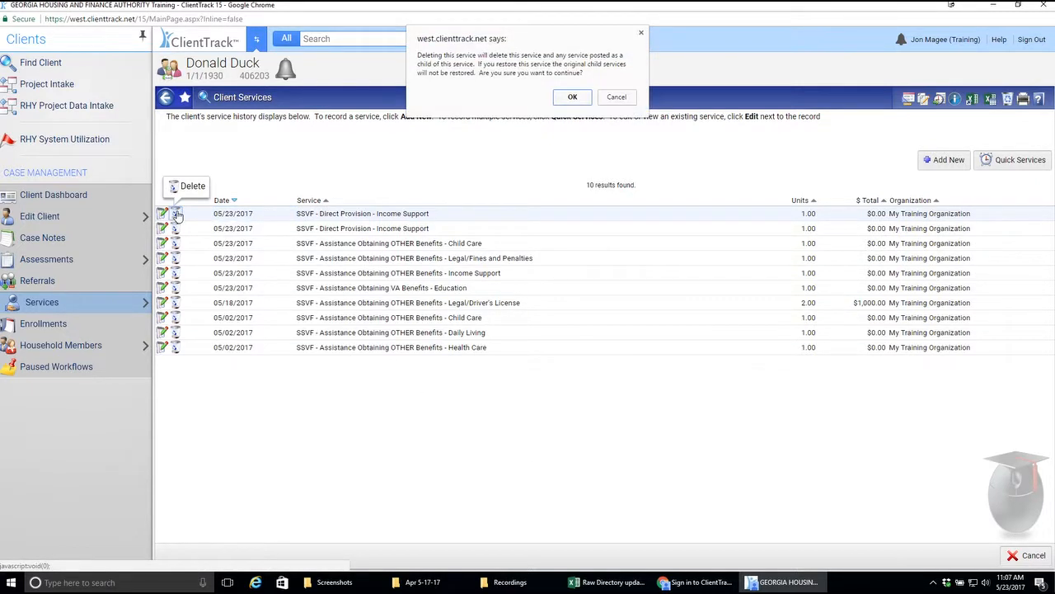
{"action": "left_click", "coordinate": [573, 97]}
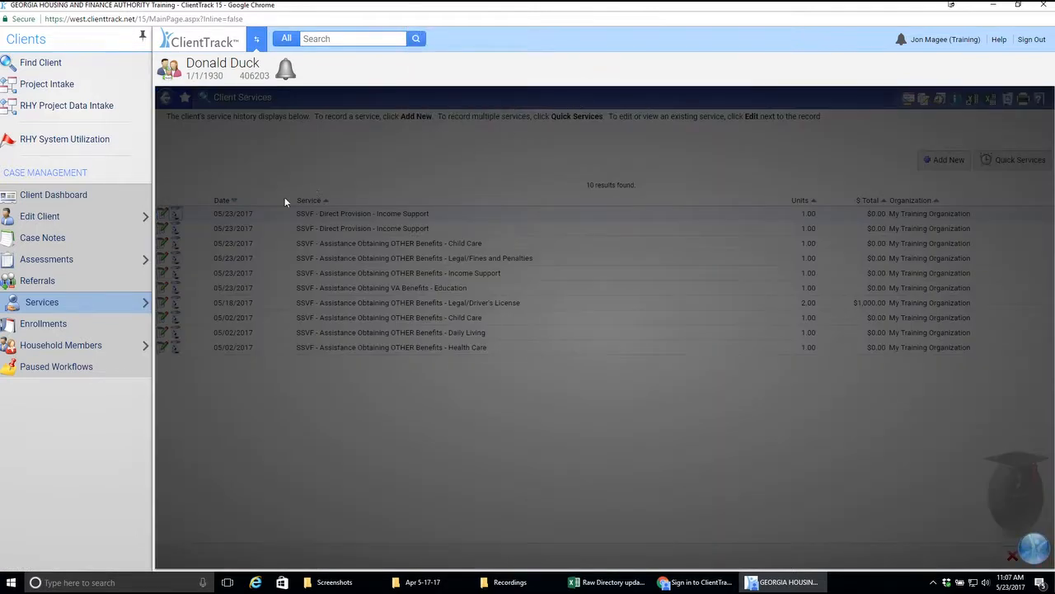
{"action": "left_click", "coordinate": [618, 80]}
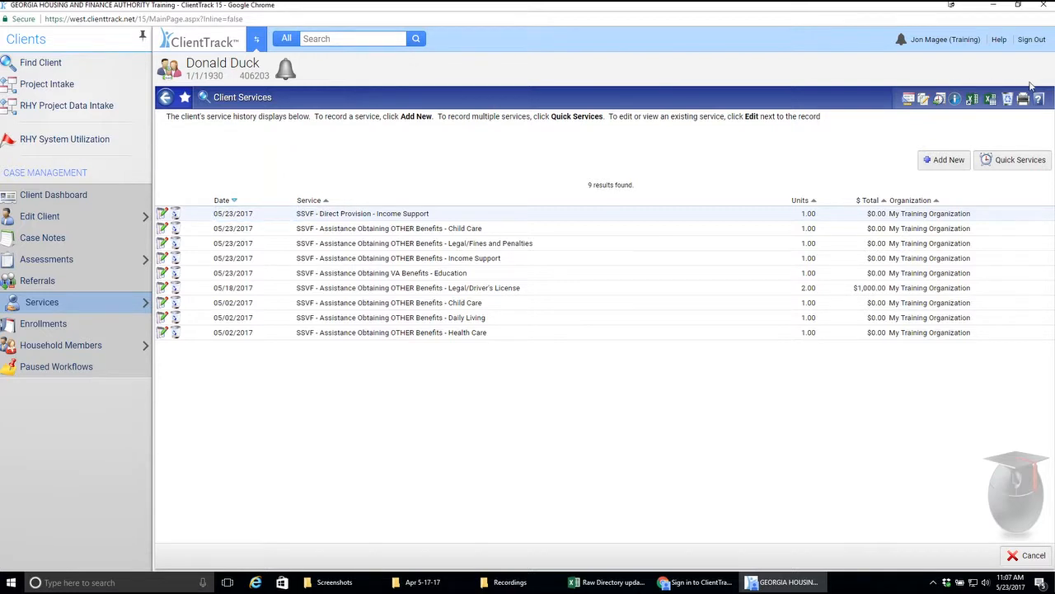
Step: Restore the deleted 05/23/2017 SSVF - Direct Provision - Income Support service from the recycle bin and return to the service history
{"action": "left_click", "coordinate": [1006, 101]}
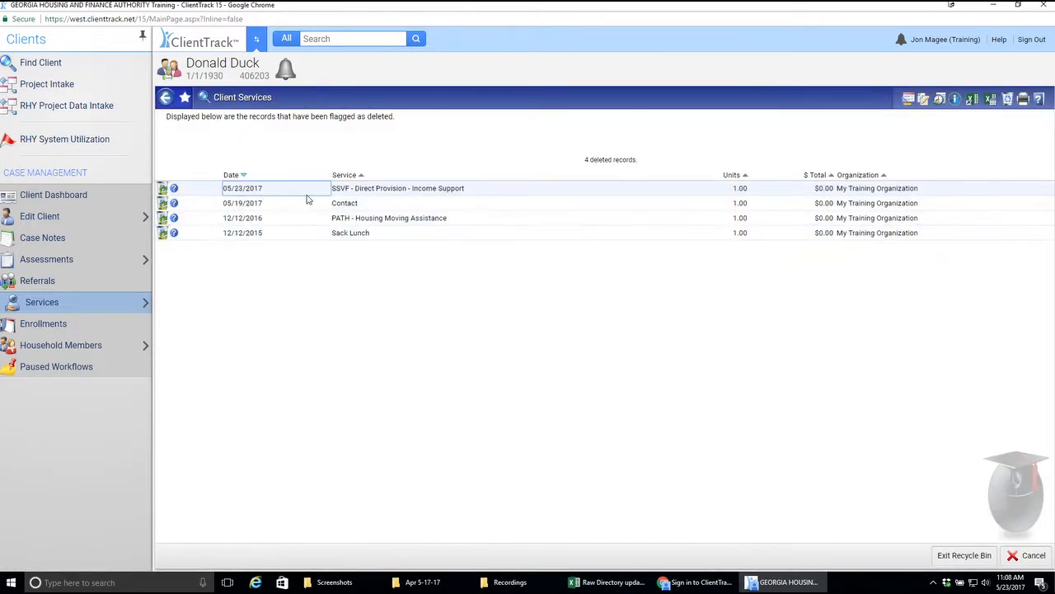
{"action": "mouse_move", "coordinate": [163, 188]}
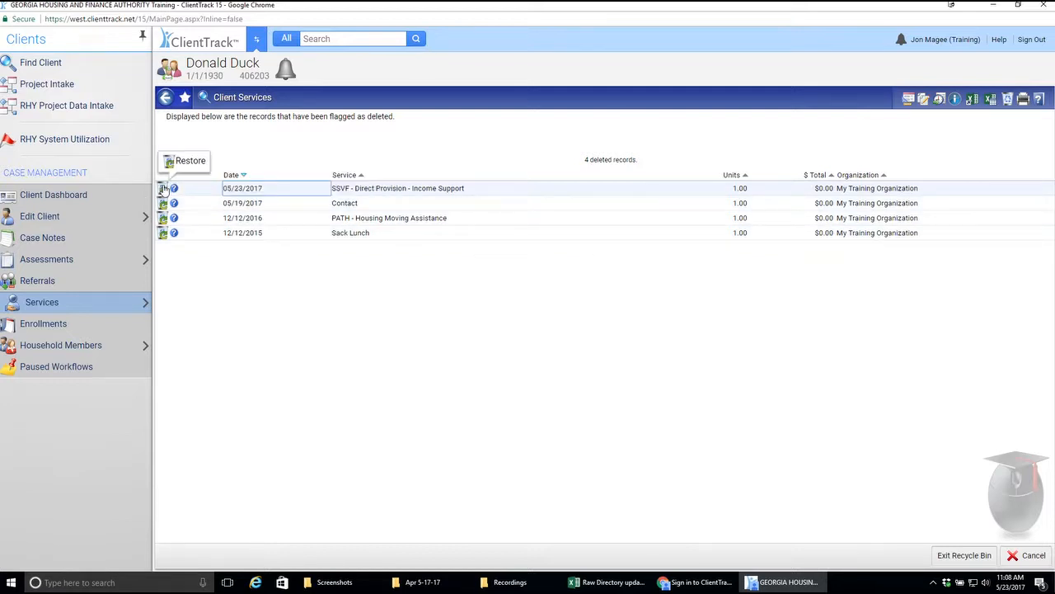
{"action": "left_click", "coordinate": [164, 189]}
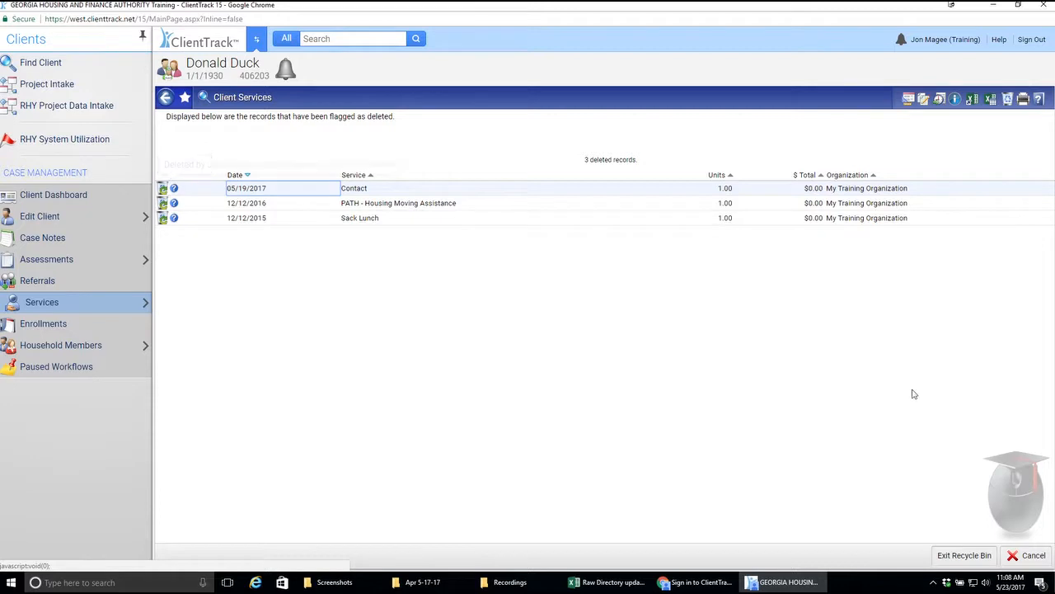
{"action": "left_click", "coordinate": [965, 556]}
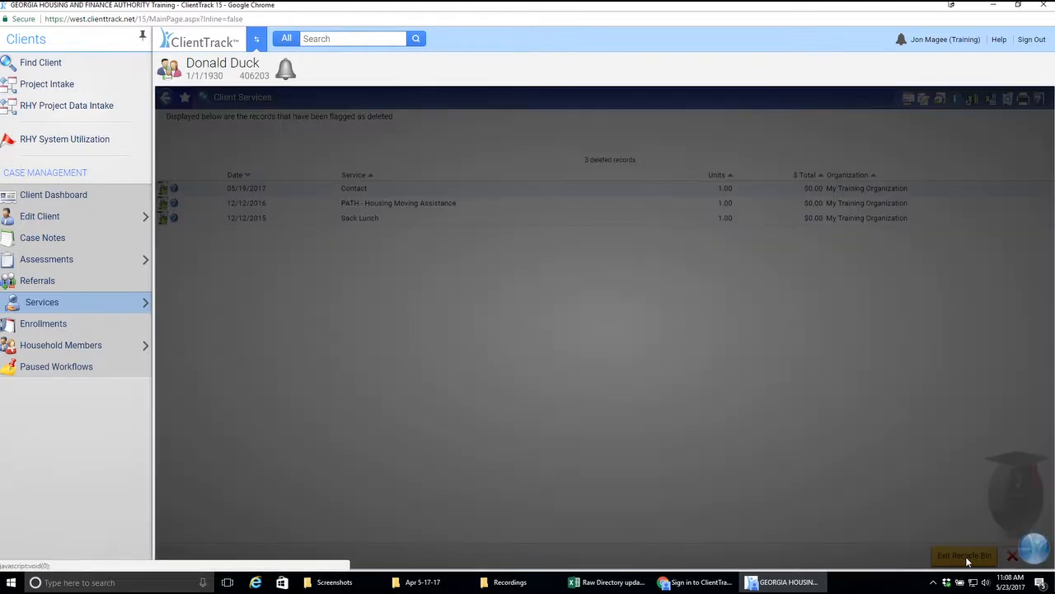